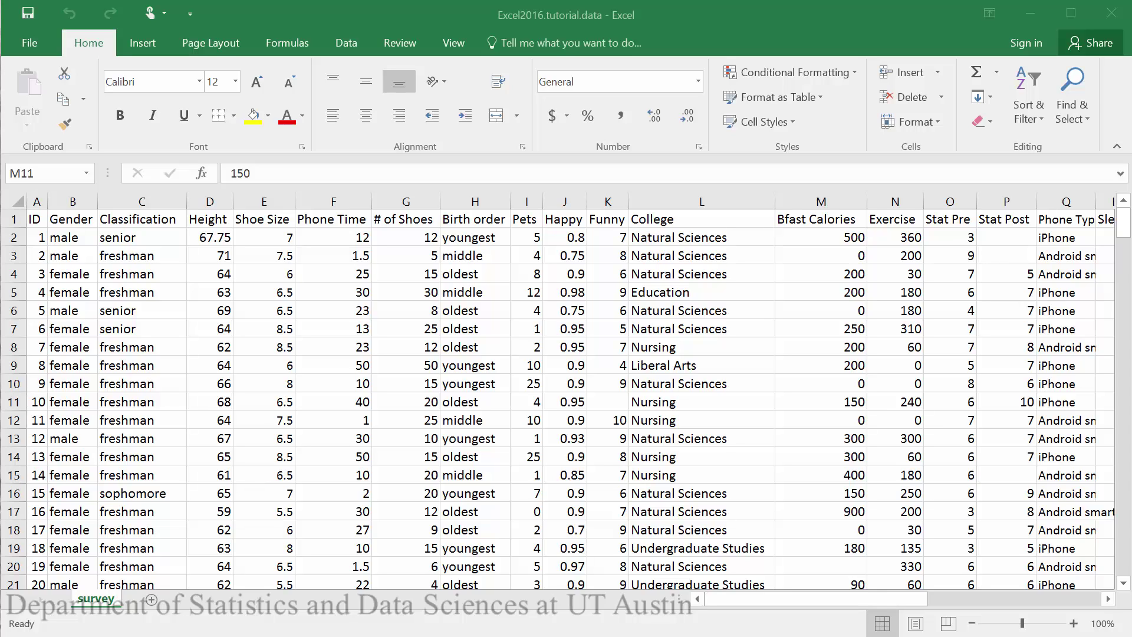
Copy the Height, Shoe Size, # of Shoes, Happy, Funny, Bfast Calories and Exercise columns from the survey sheet
{"action": "left_click", "coordinate": [208, 199]}
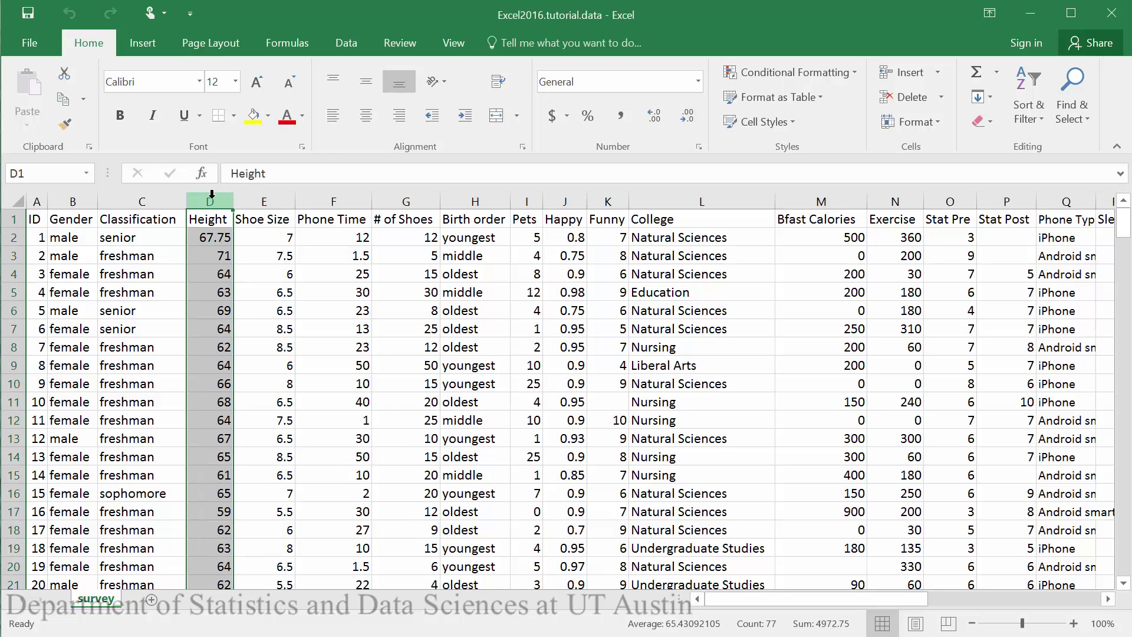
{"action": "left_click", "coordinate": [277, 196], "text": "ctrl"}
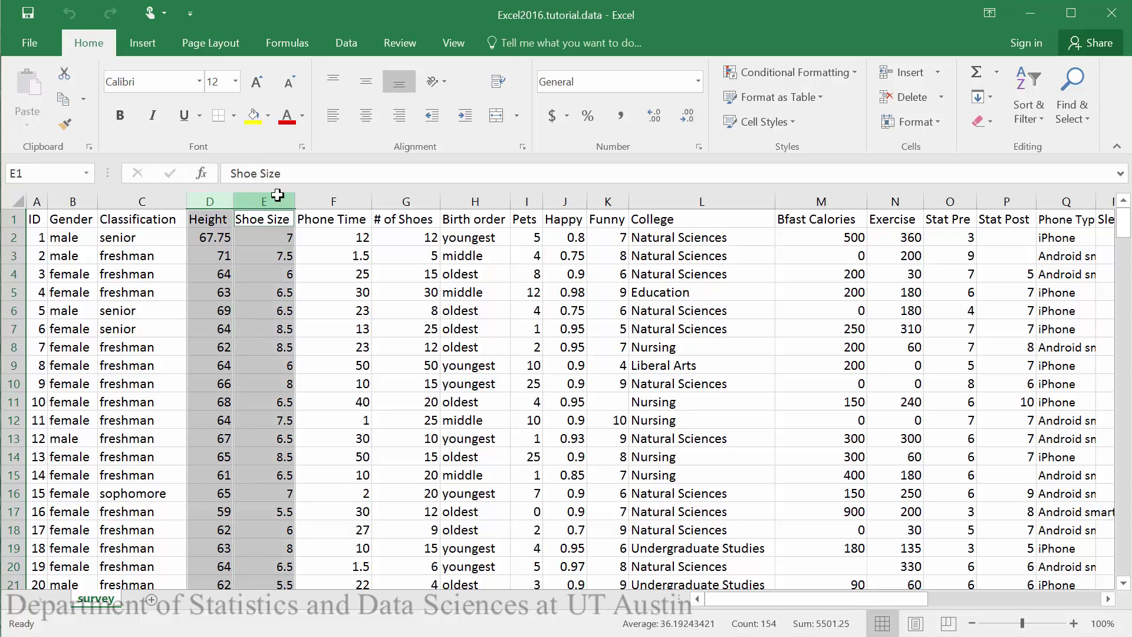
{"action": "left_click", "coordinate": [415, 196], "text": "ctrl"}
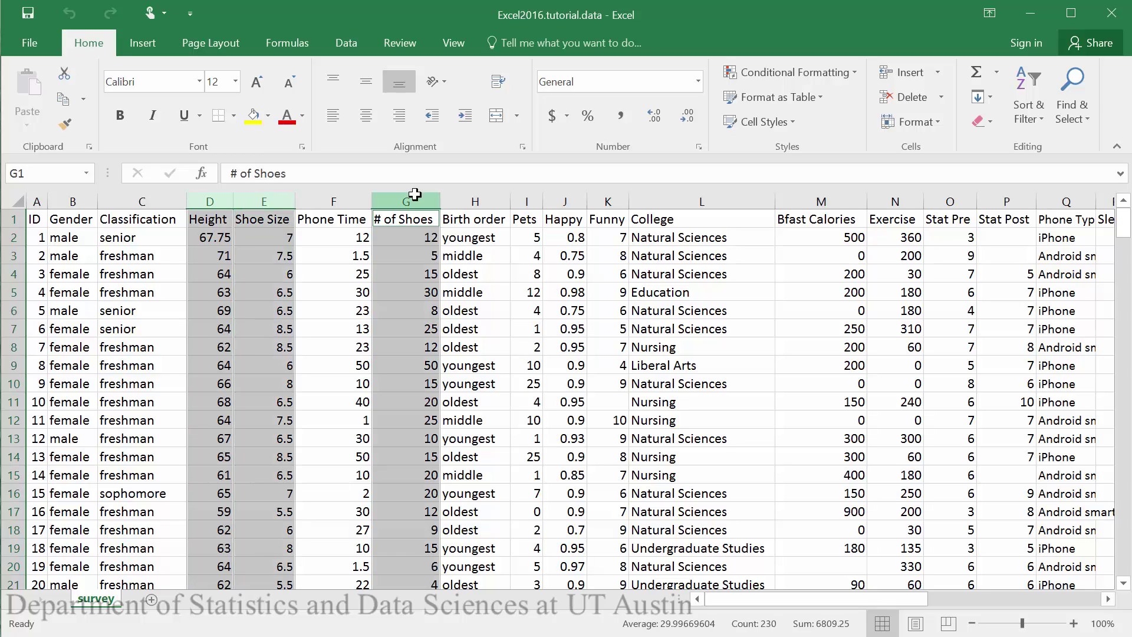
{"action": "left_click", "coordinate": [560, 198], "text": "ctrl"}
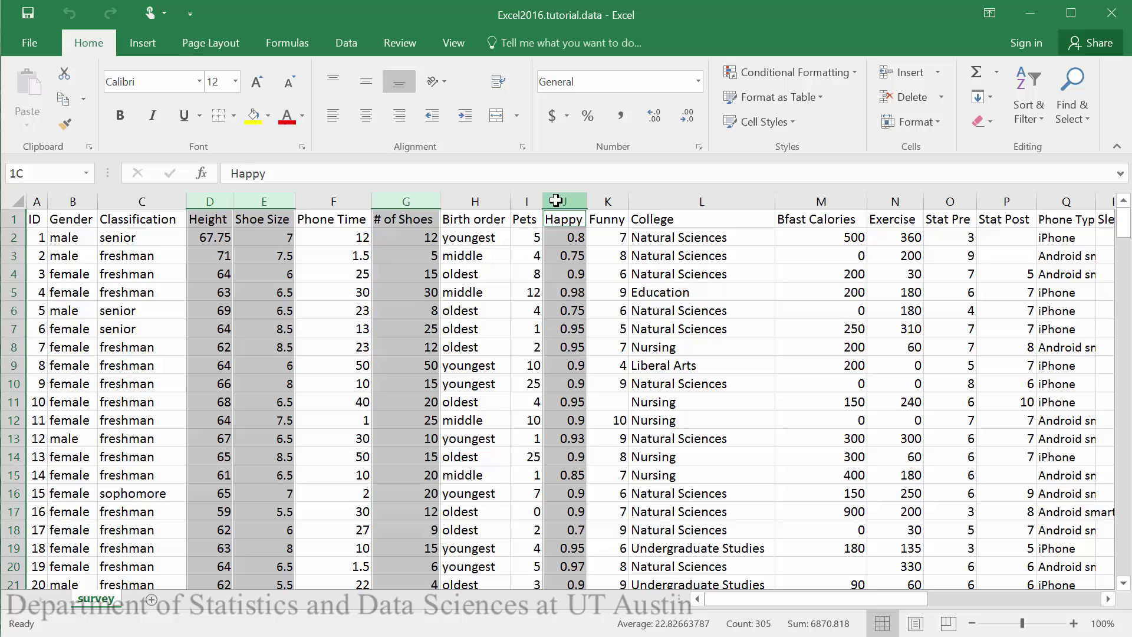
{"action": "left_click", "coordinate": [601, 200], "text": "ctrl"}
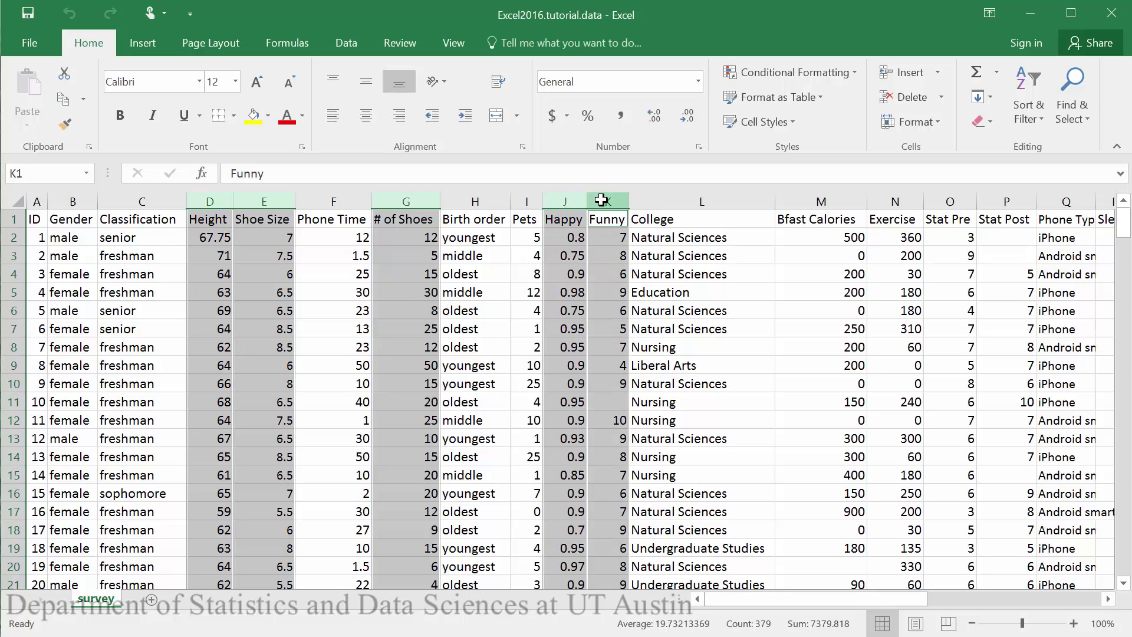
{"action": "left_click", "coordinate": [847, 201], "text": "ctrl"}
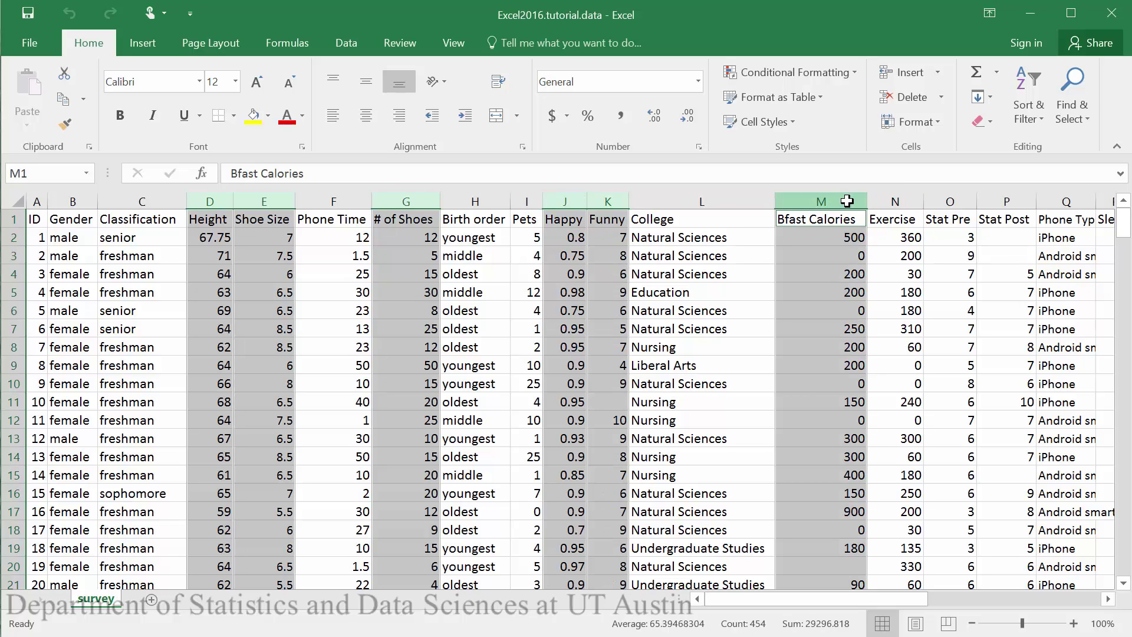
{"action": "left_click", "coordinate": [885, 202], "text": "ctrl"}
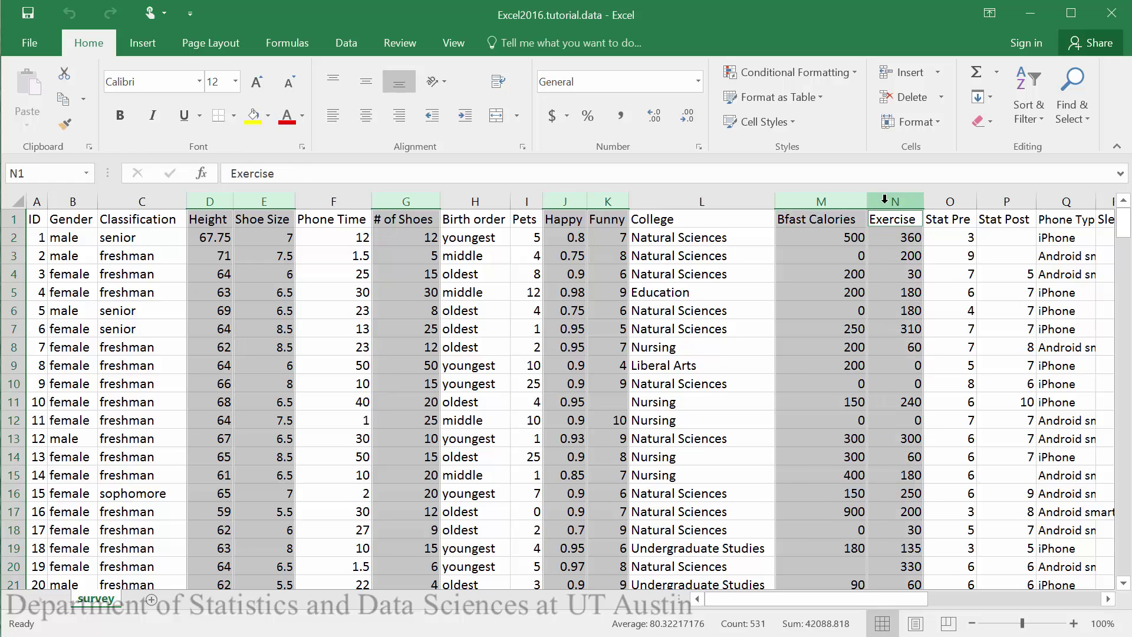
{"action": "key", "text": "ctrl+c"}
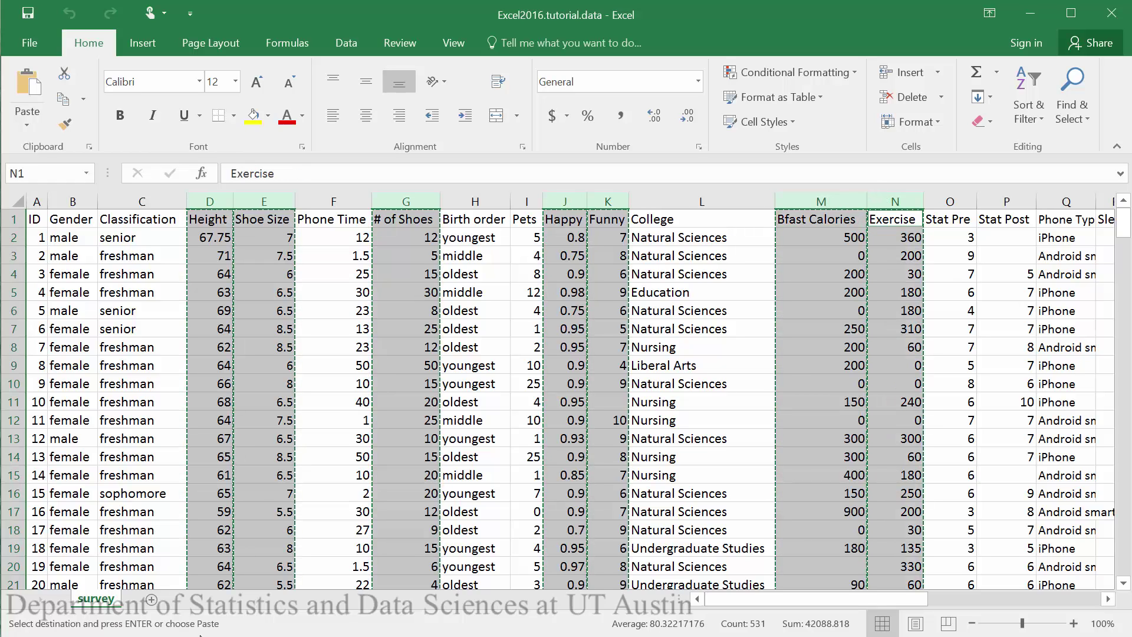
Add a new worksheet and paste the copied columns there as values, starting at column A
{"action": "left_click", "coordinate": [151, 600]}
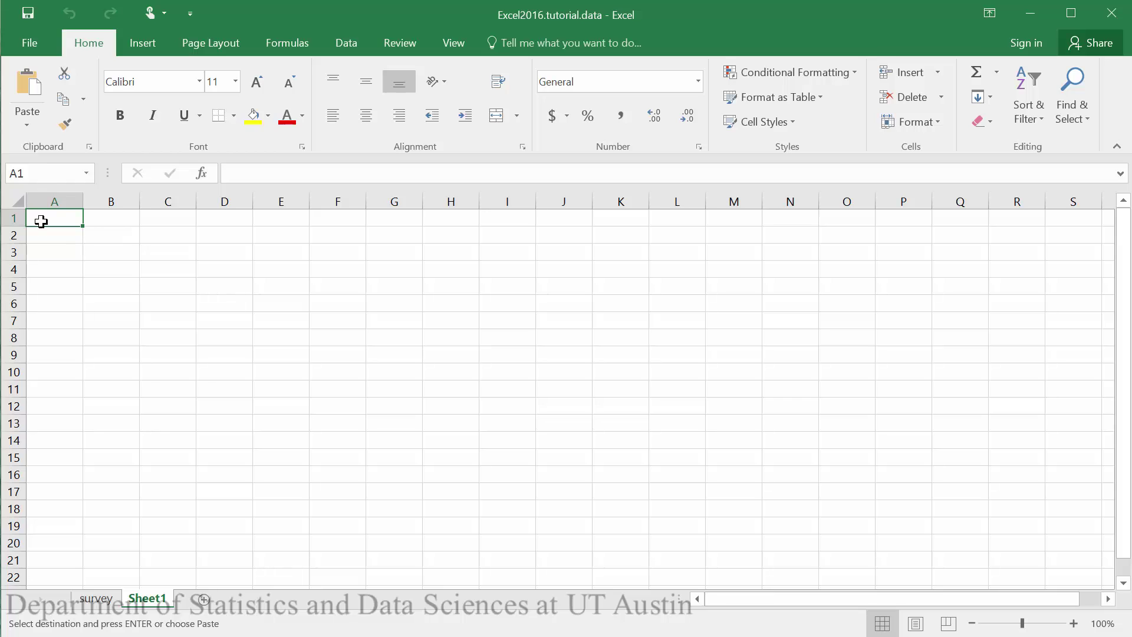
{"action": "right_click", "coordinate": [46, 199]}
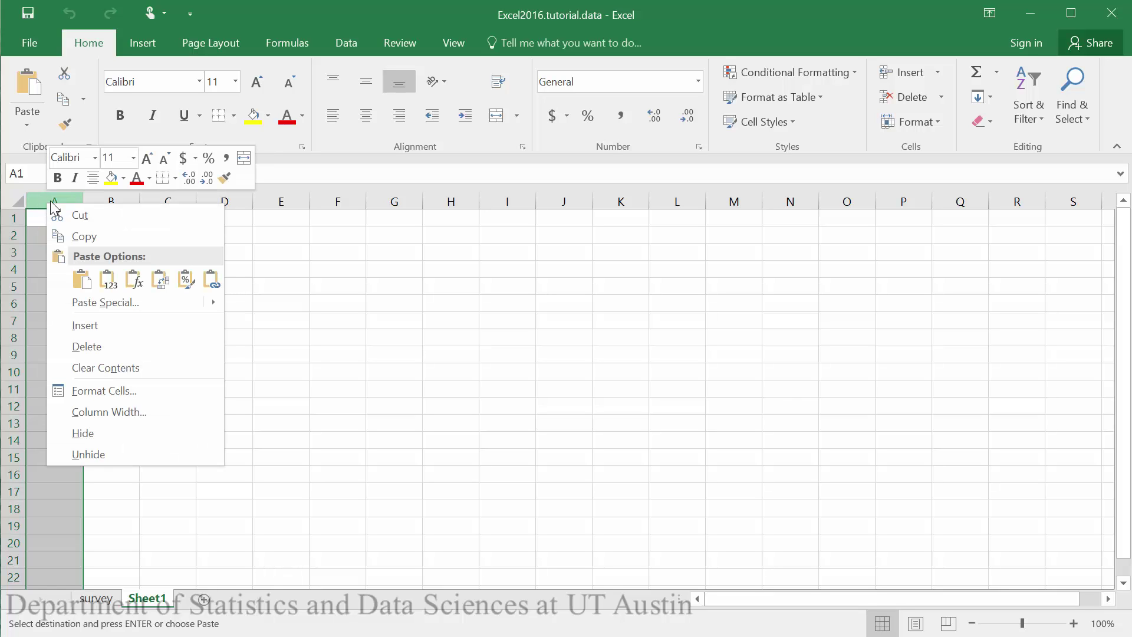
{"action": "left_click", "coordinate": [104, 279]}
{"action": "left_click", "coordinate": [793, 401]}
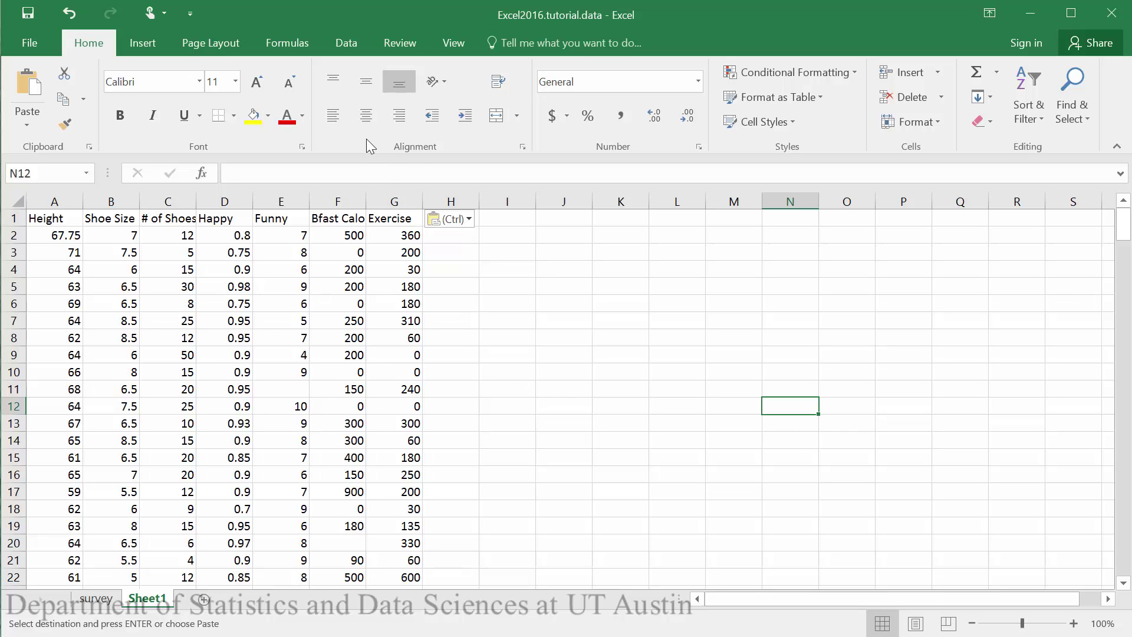
Set up a Correlation analysis with input range $A:$G, grouped by columns, with labels in the first row
{"action": "left_click", "coordinate": [346, 51]}
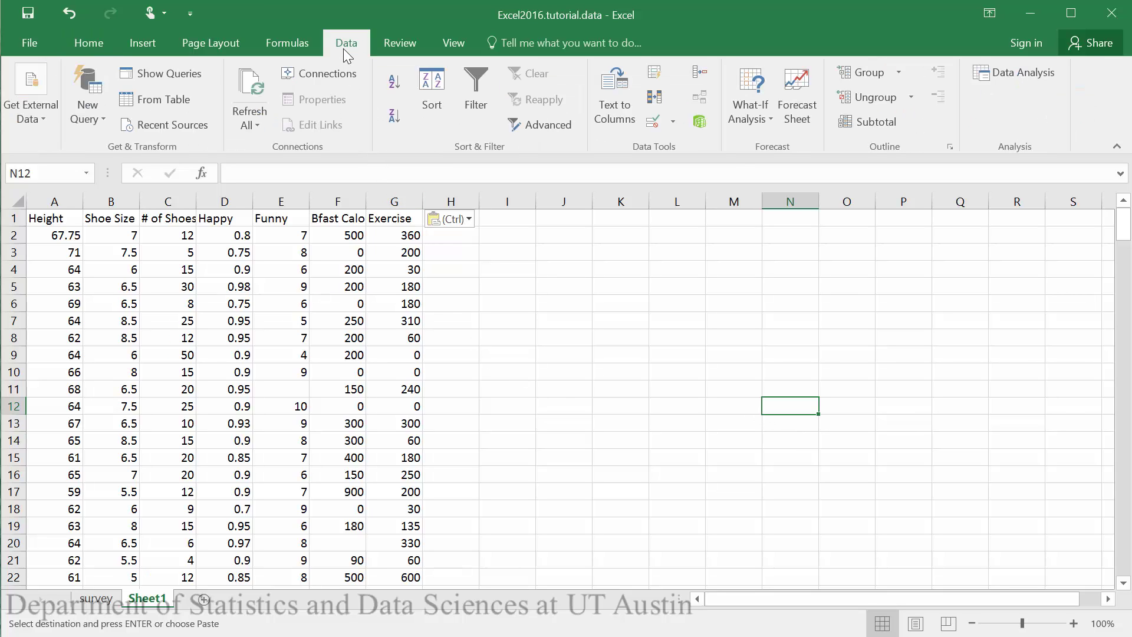
{"action": "left_click", "coordinate": [1027, 75]}
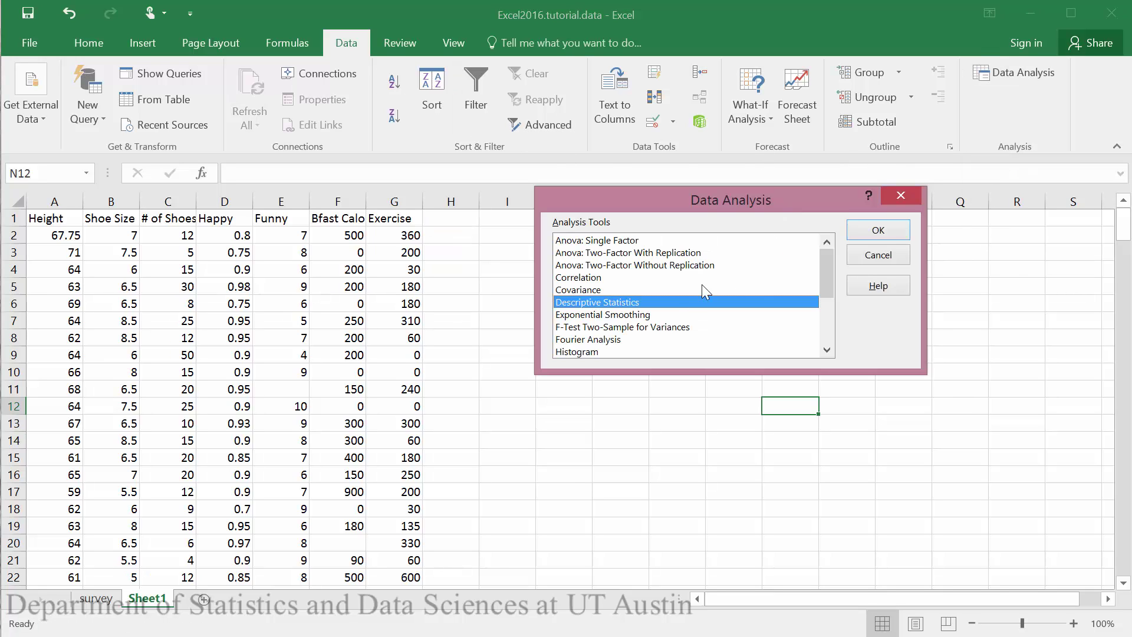
{"action": "left_click", "coordinate": [673, 278]}
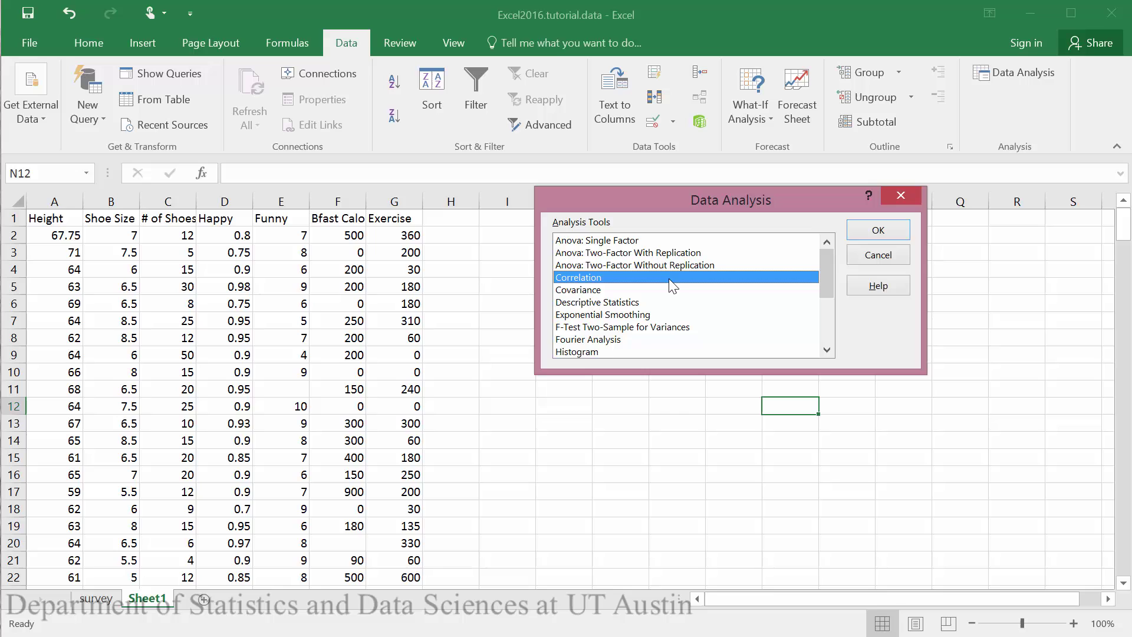
{"action": "left_click", "coordinate": [891, 228]}
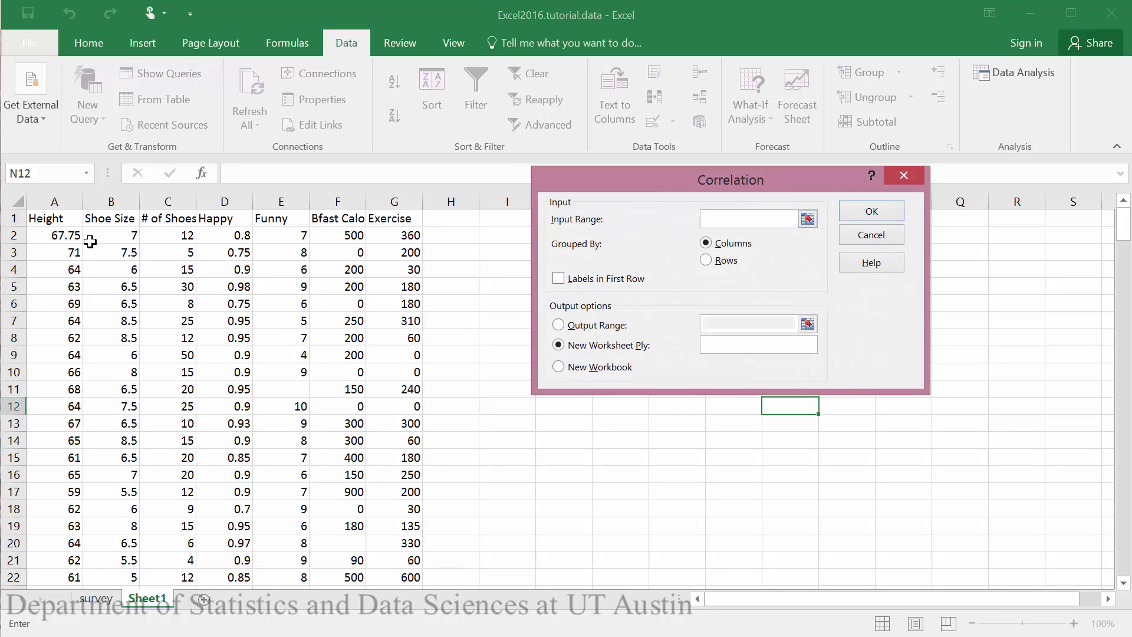
{"action": "left_click_drag", "start_coordinate": [52, 201], "coordinate": [394, 193]}
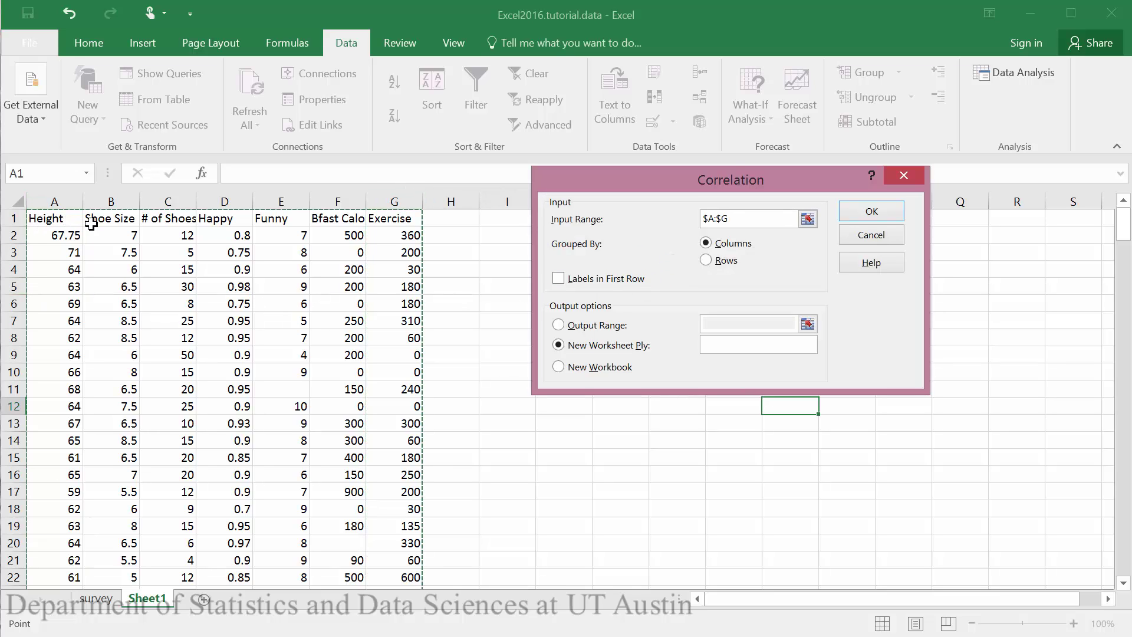
{"action": "left_click", "coordinate": [602, 280]}
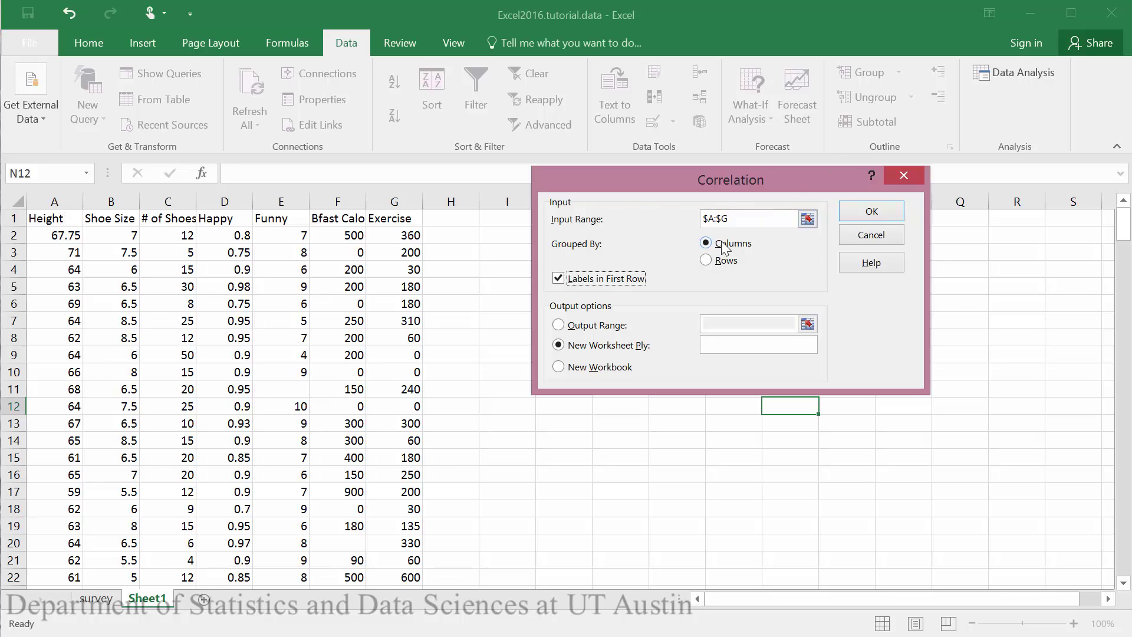
Set the correlation output range to $I$3 on the same sheet and run the analysis
{"action": "left_click", "coordinate": [558, 326]}
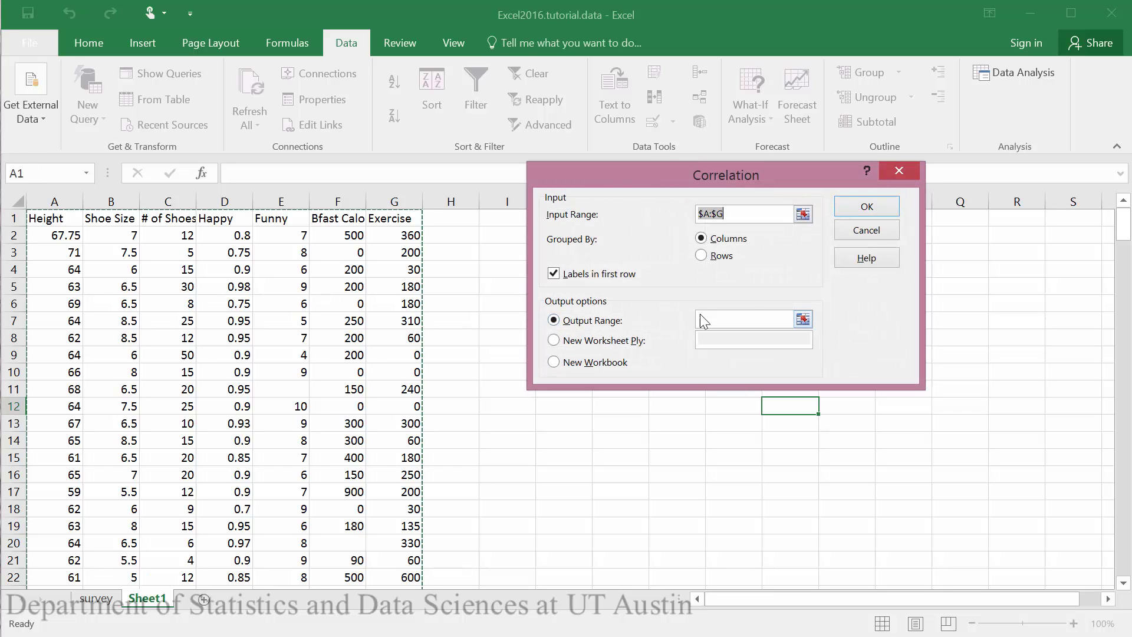
{"action": "type", "text": "$N$12"}
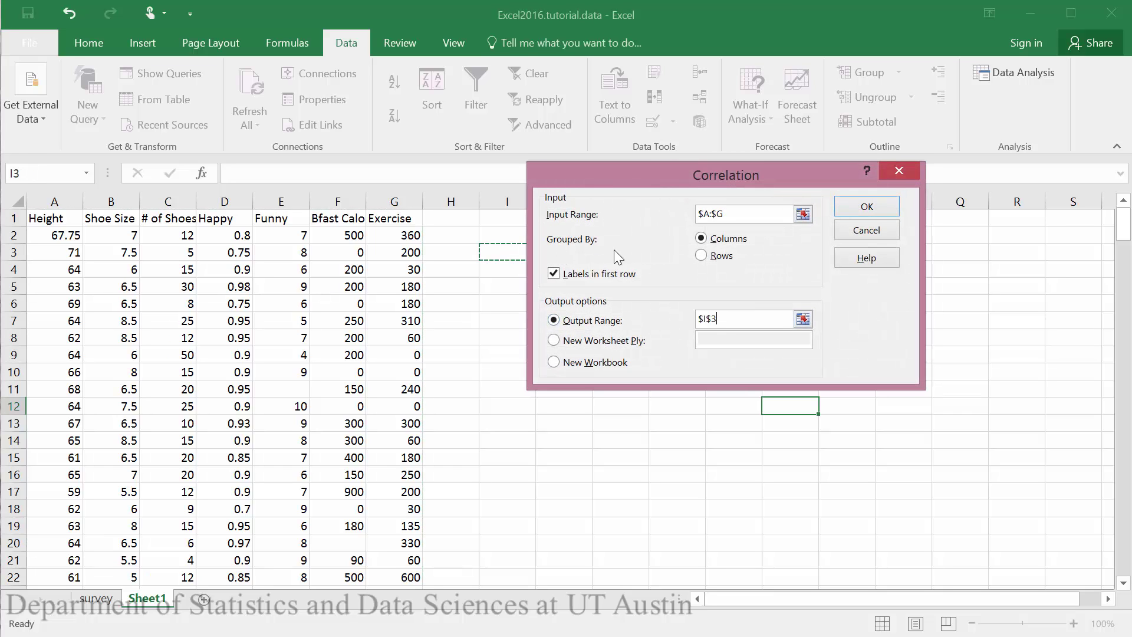
{"action": "left_click", "coordinate": [876, 209]}
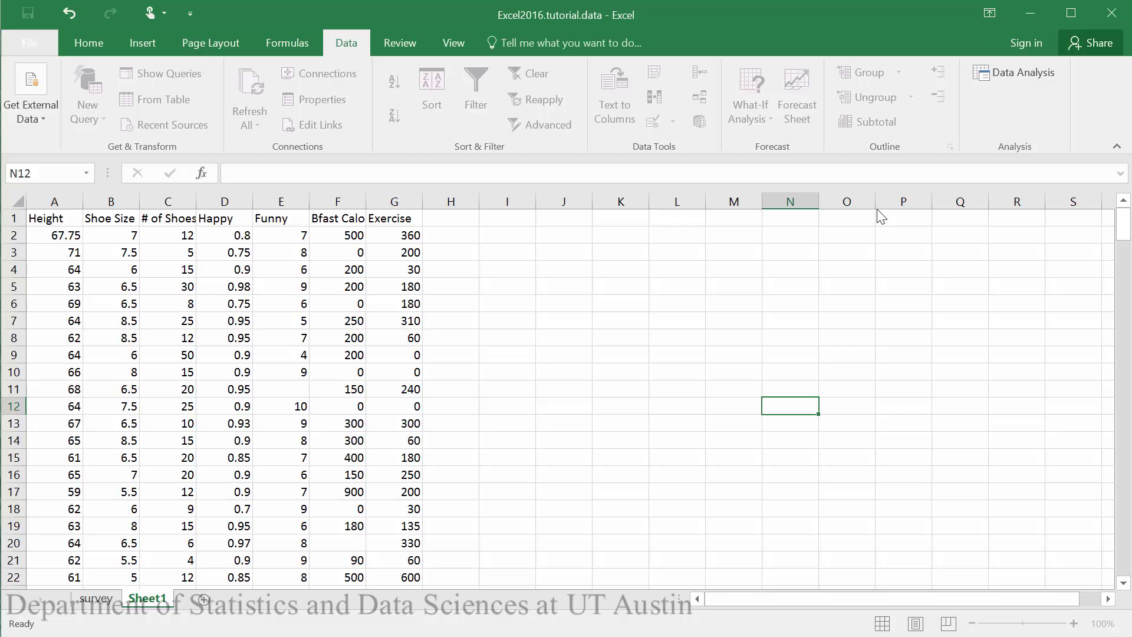
Auto-fit the widths of columns I through P so the correlation matrix is fully readable
{"action": "left_click_drag", "start_coordinate": [508, 201], "coordinate": [880, 203]}
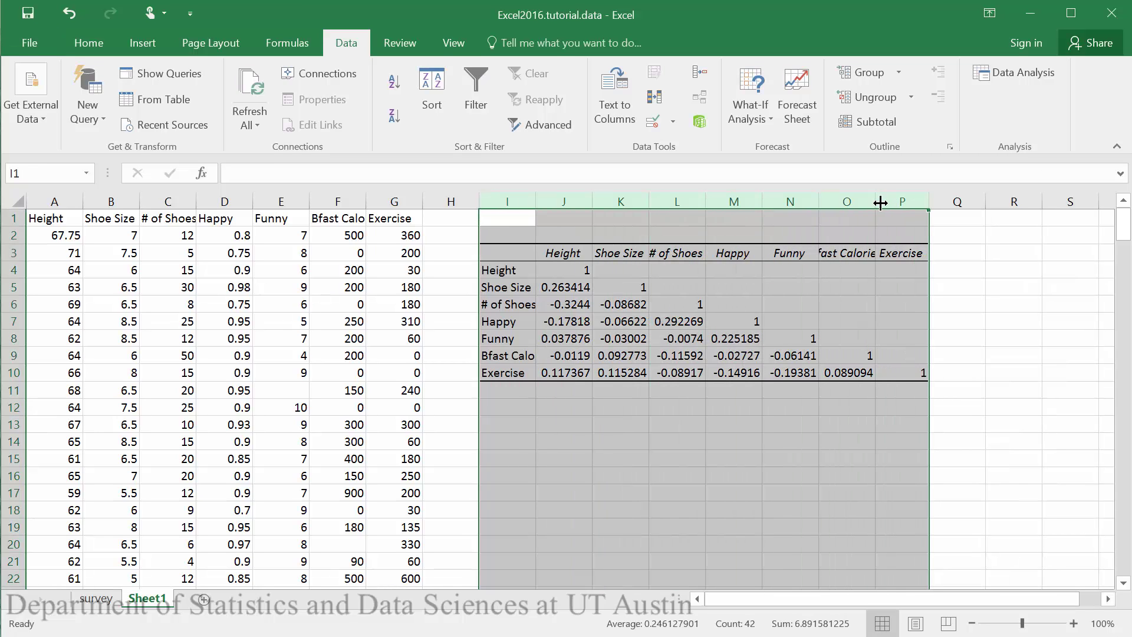
{"action": "double_click", "coordinate": [880, 203]}
{"action": "left_click", "coordinate": [693, 509]}
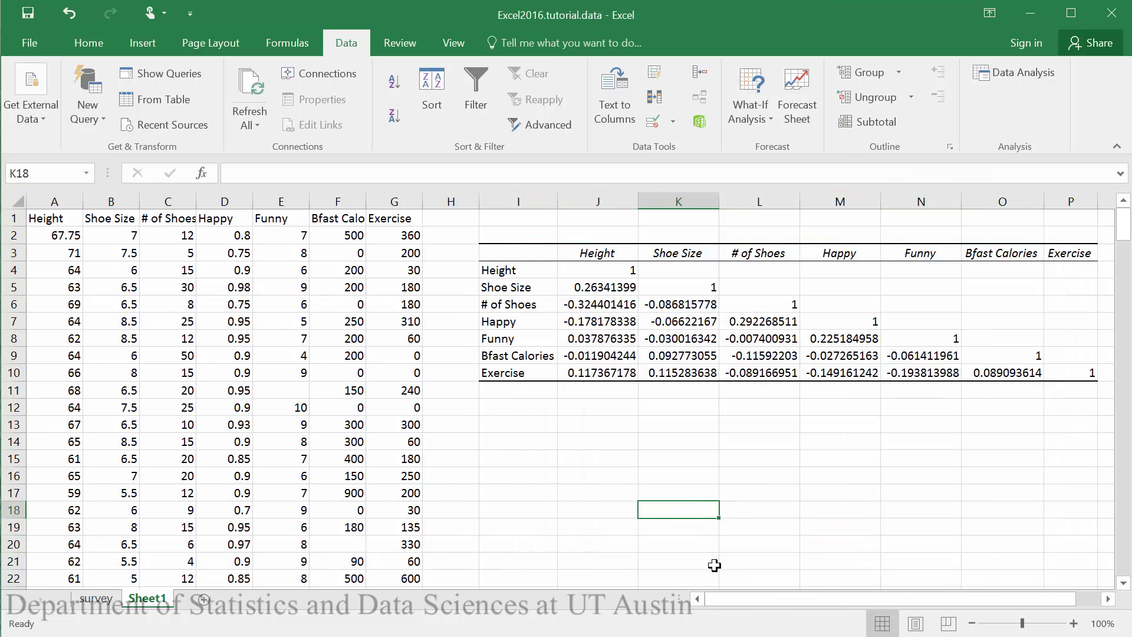
Copy the # of Shoes and Happy columns into columns A and B of another new worksheet
{"action": "left_click_drag", "start_coordinate": [772, 595], "coordinate": [834, 592]}
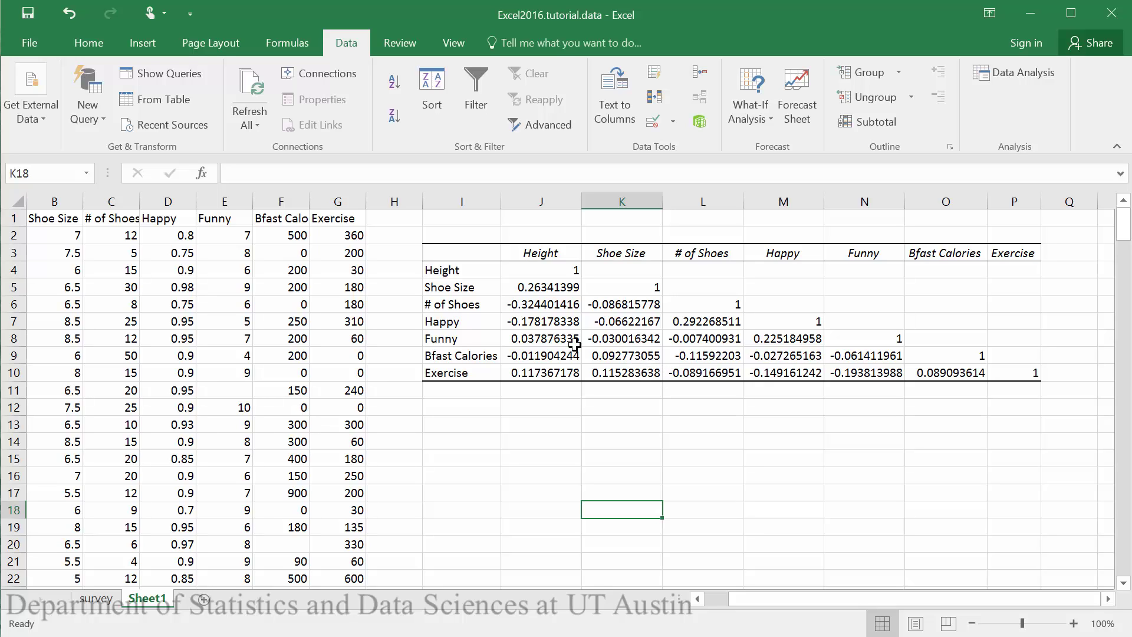
{"action": "left_click", "coordinate": [697, 325]}
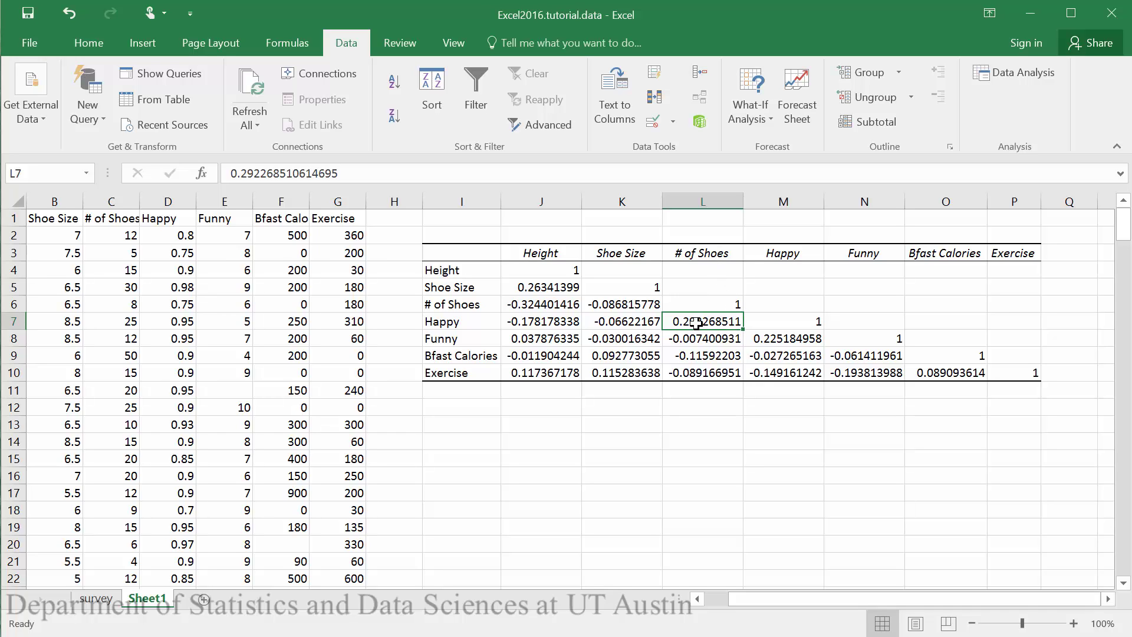
{"action": "left_click_drag", "start_coordinate": [112, 201], "coordinate": [171, 197]}
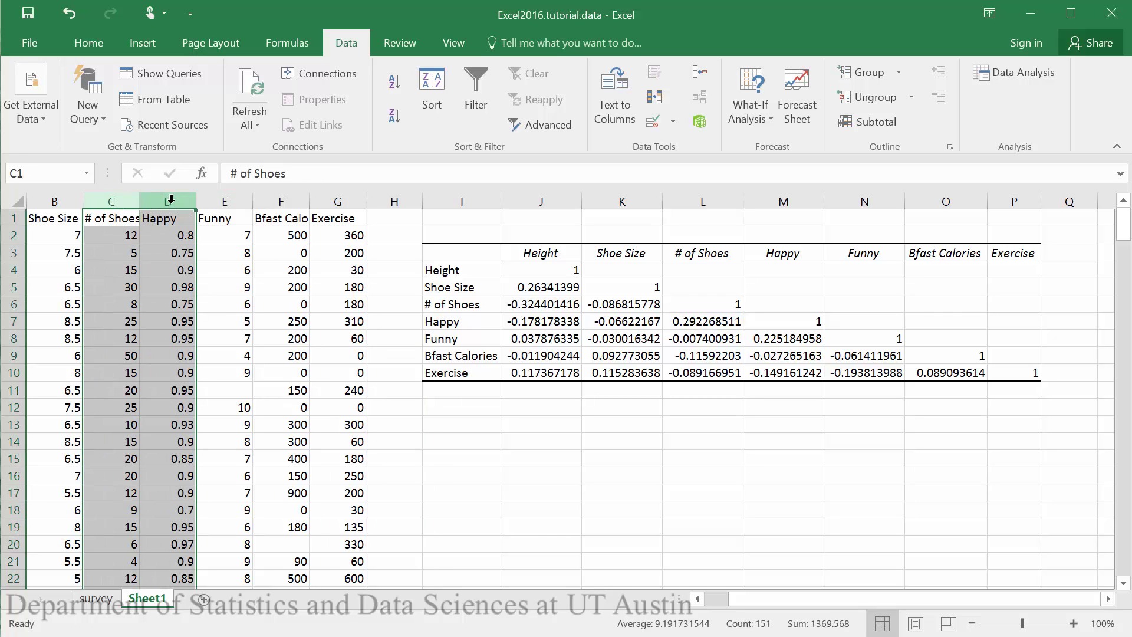
{"action": "key", "text": "ctrl+c"}
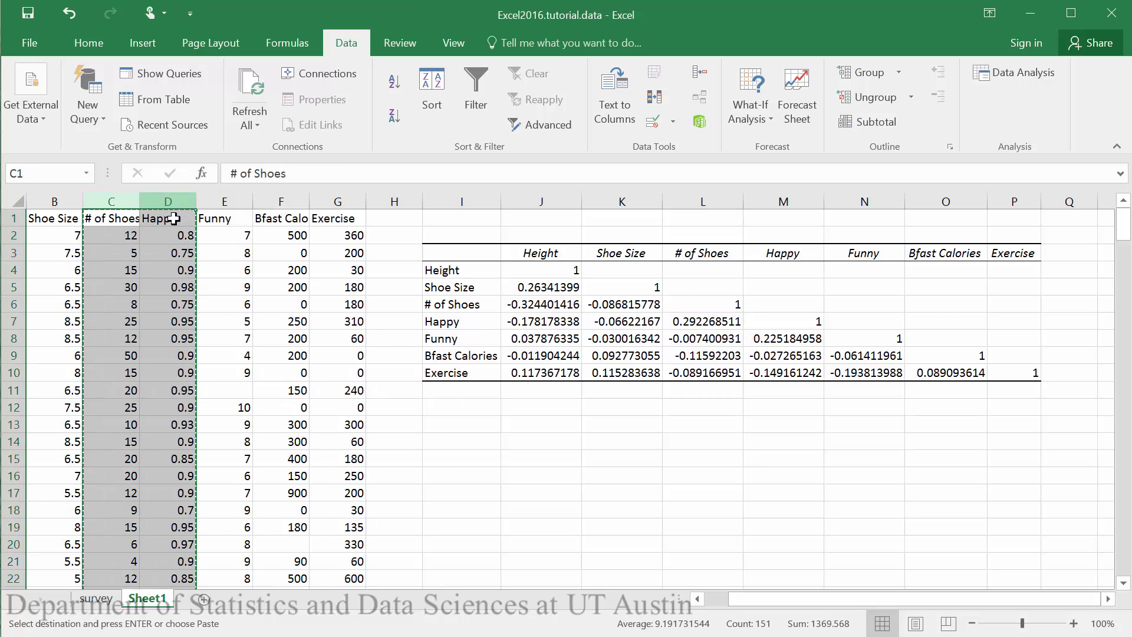
{"action": "left_click", "coordinate": [204, 600]}
{"action": "key", "text": "ctrl+v"}
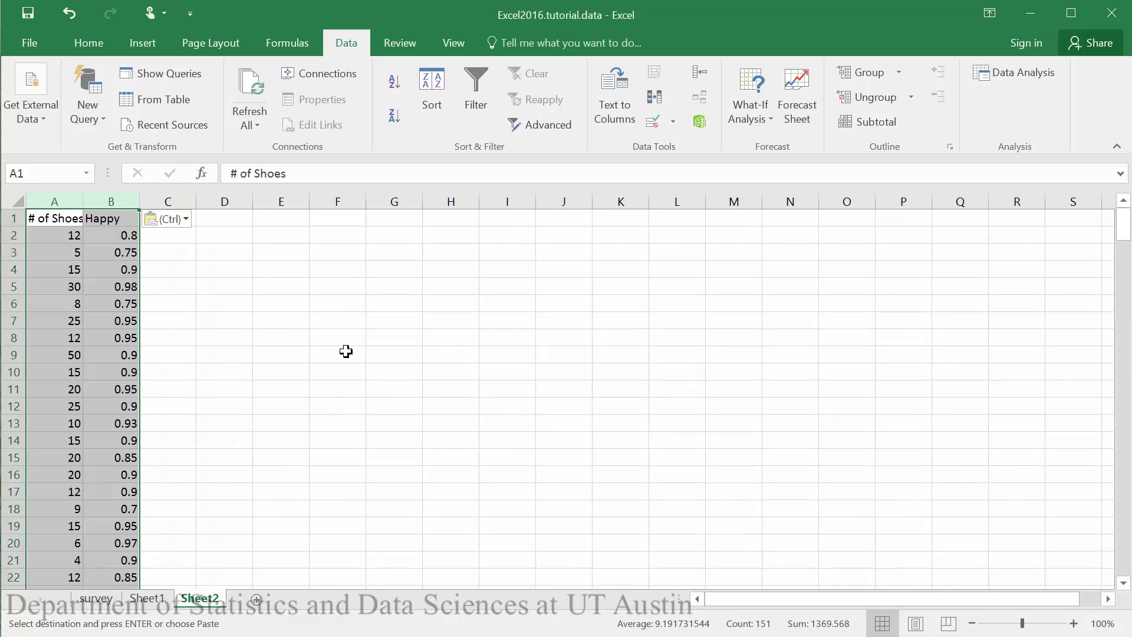
{"action": "left_click", "coordinate": [319, 324]}
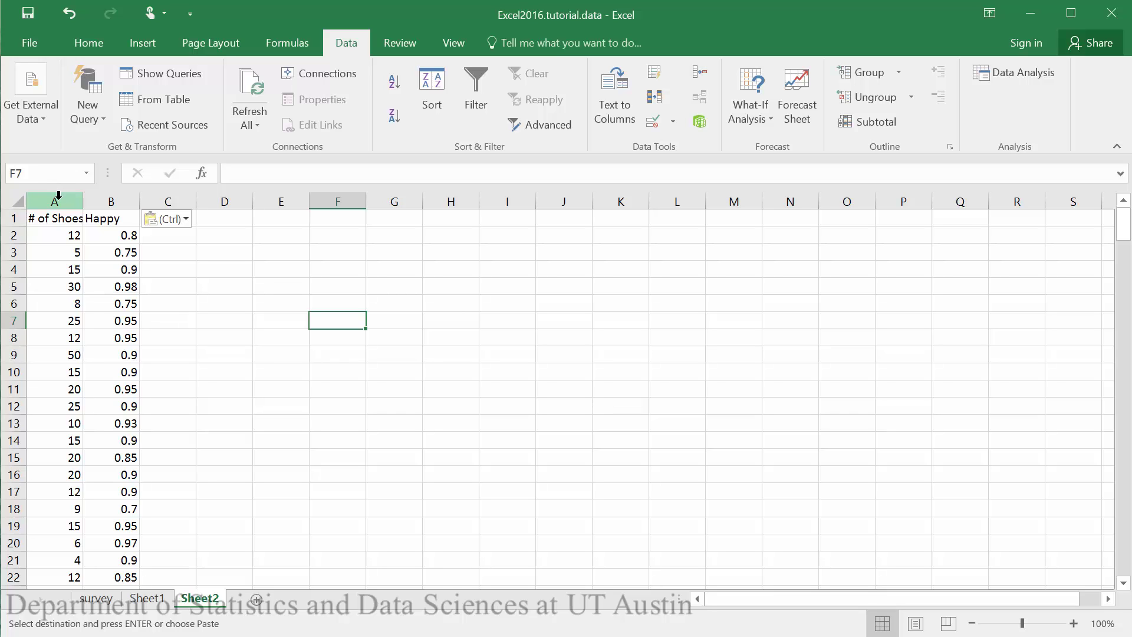
Sort columns A and B by # of Shoes in ascending order, treating the first row as headers
{"action": "left_click_drag", "start_coordinate": [62, 196], "coordinate": [131, 202]}
{"action": "left_click", "coordinate": [432, 103]}
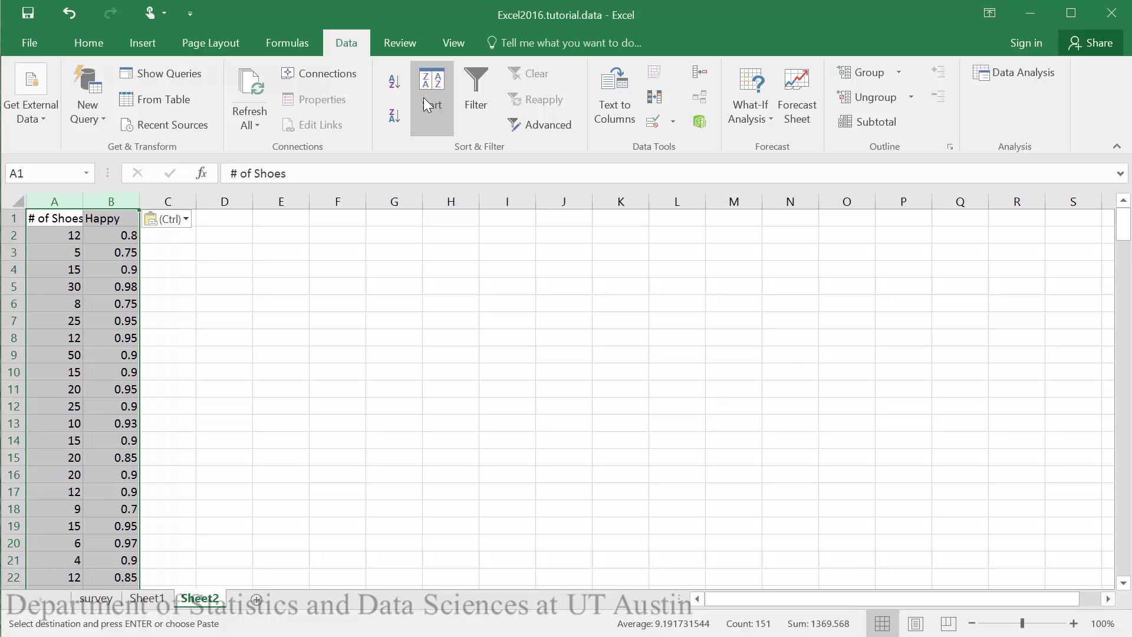
{"action": "left_click", "coordinate": [572, 252]}
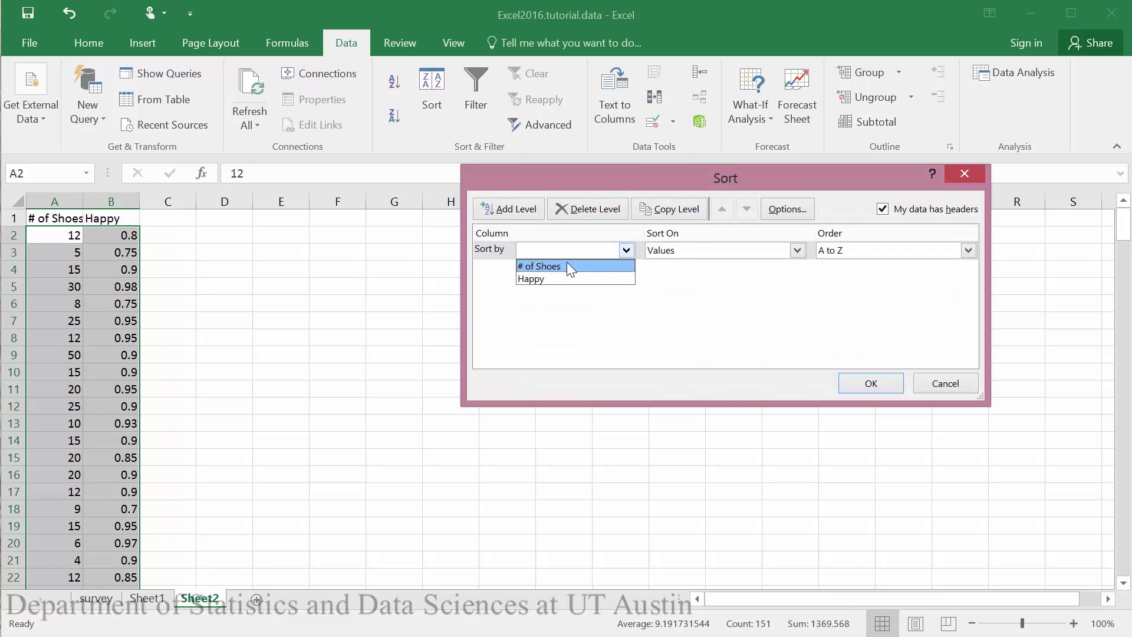
{"action": "left_click", "coordinate": [567, 265]}
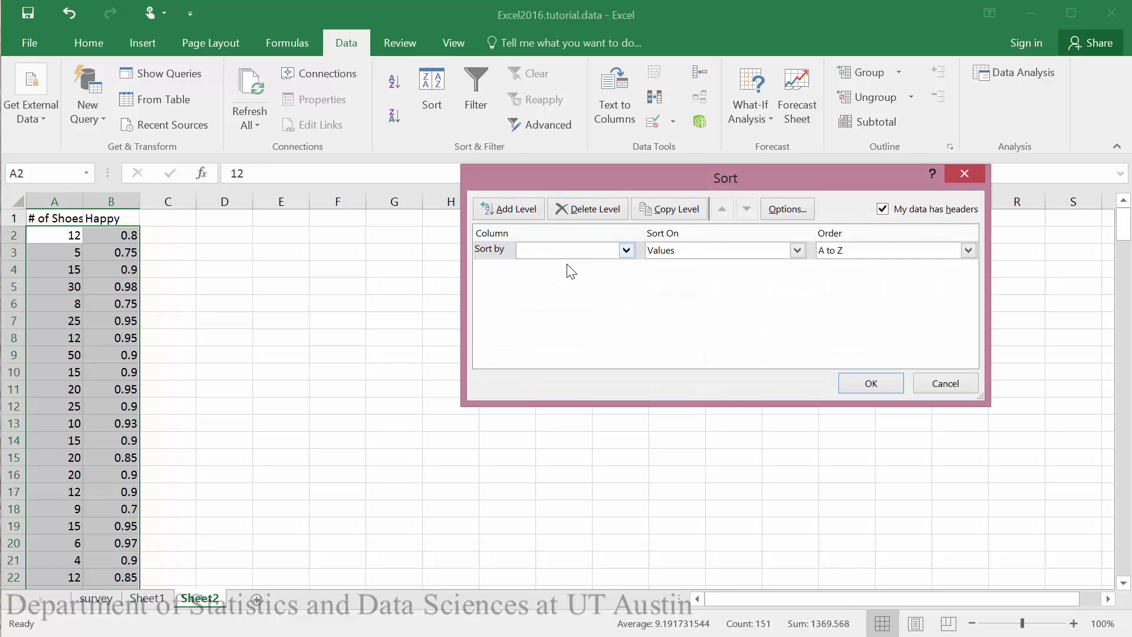
{"action": "left_click", "coordinate": [869, 384]}
{"action": "left_click", "coordinate": [286, 437]}
Delete row 77 at the end of the sorted data, where the # of Shoes value is missing
{"action": "scroll", "coordinate": [282, 429], "scroll_direction": "down", "scroll_amount": 7}
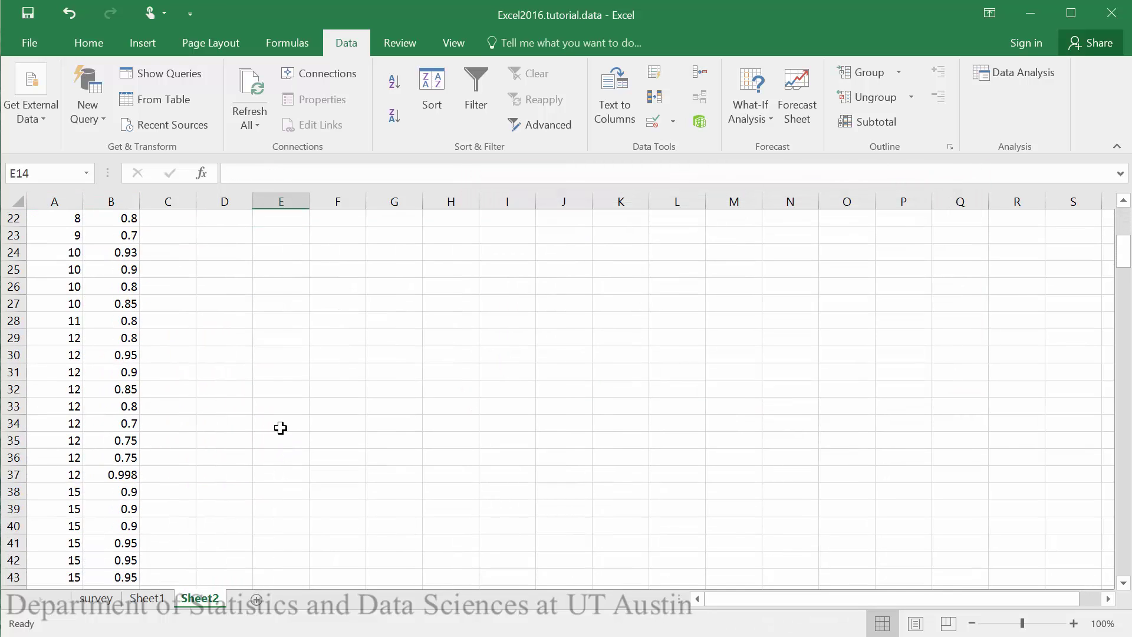
{"action": "scroll", "coordinate": [280, 428], "scroll_direction": "down", "scroll_amount": 14}
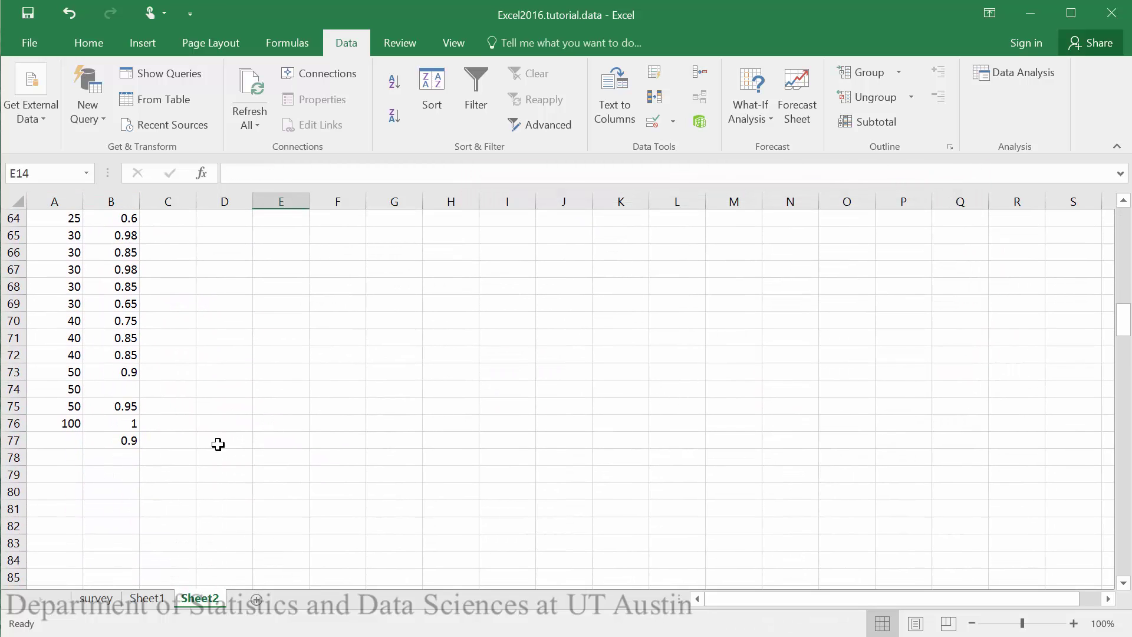
{"action": "left_click", "coordinate": [13, 442]}
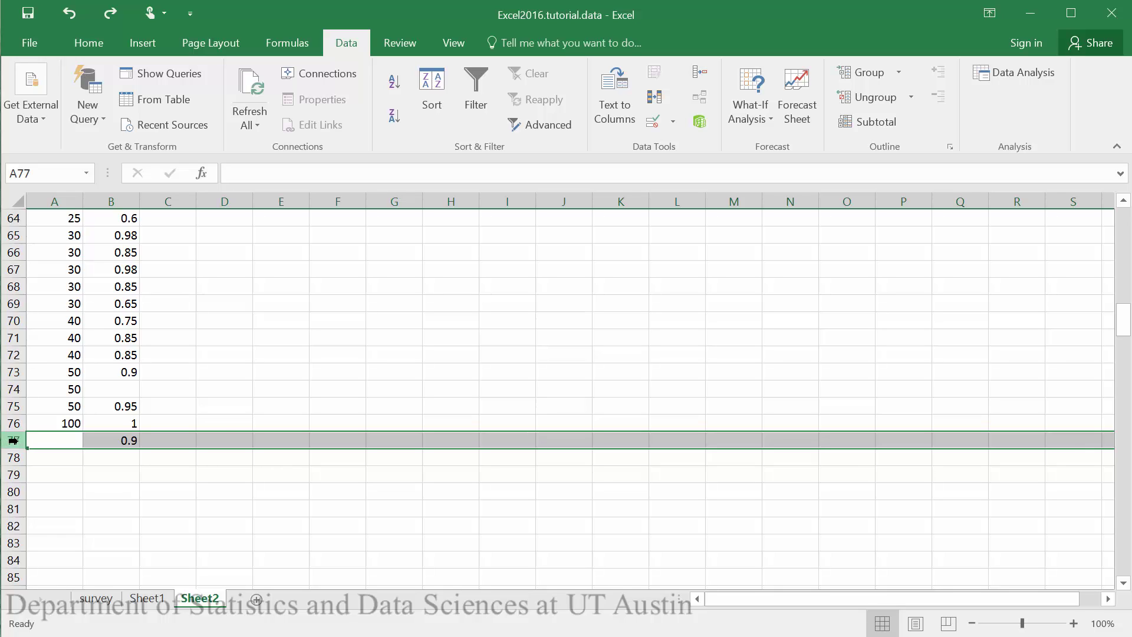
{"action": "right_click", "coordinate": [14, 441]}
{"action": "left_click", "coordinate": [52, 578]}
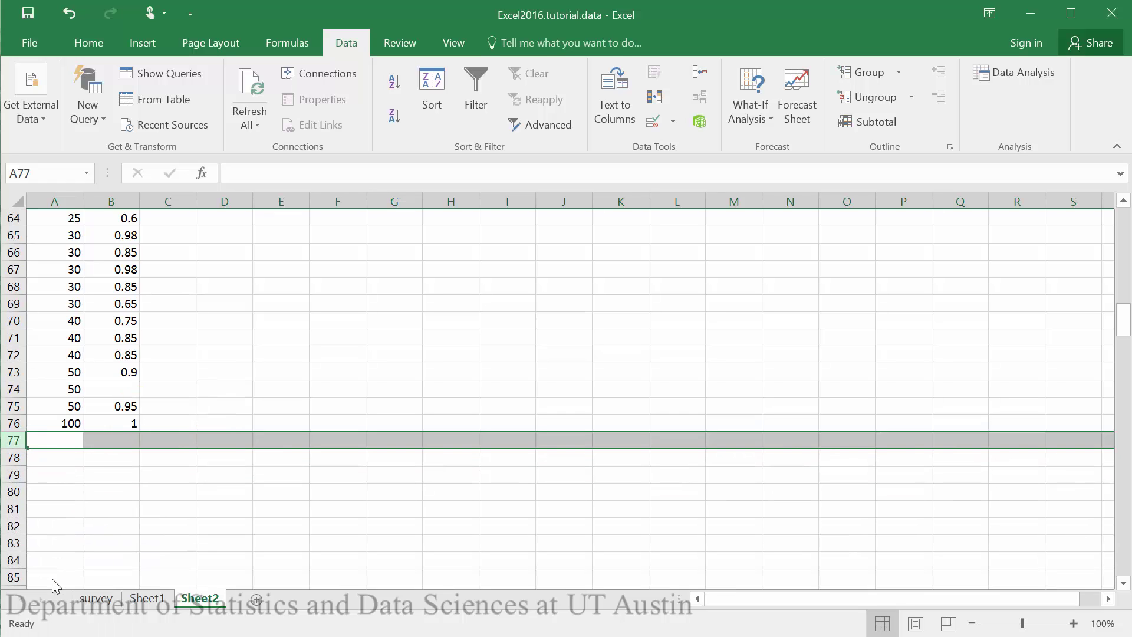
Sort columns A and B by Happy from smallest to largest, keeping the first row as headers
{"action": "left_click", "coordinate": [187, 490]}
{"action": "scroll", "coordinate": [187, 483], "scroll_direction": "up", "scroll_amount": 9}
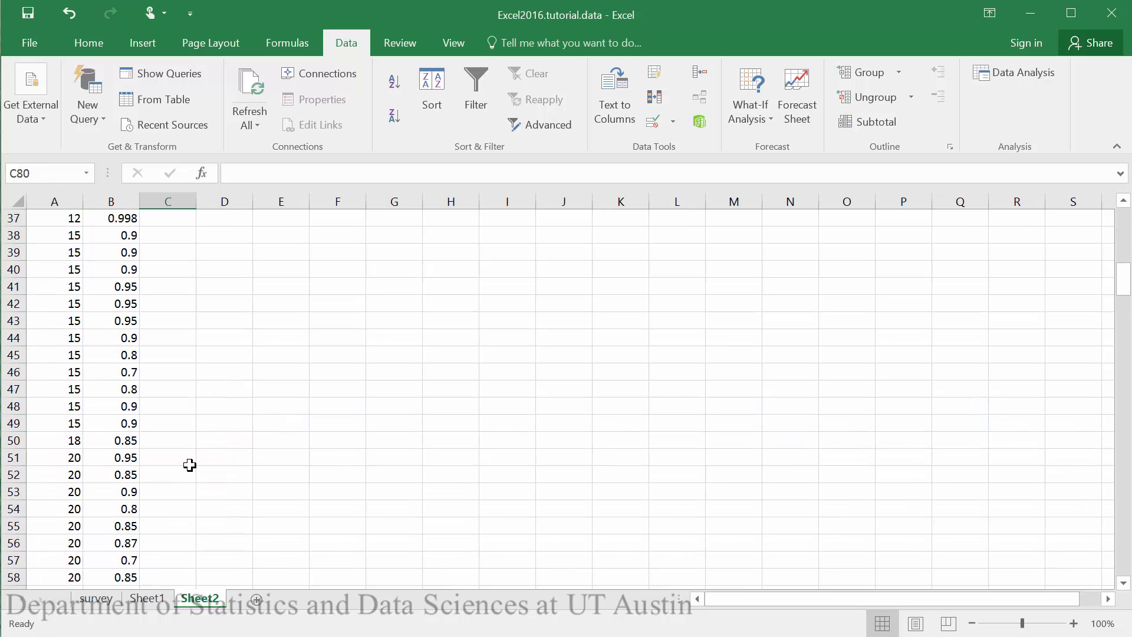
{"action": "scroll", "coordinate": [189, 465], "scroll_direction": "up", "scroll_amount": 12}
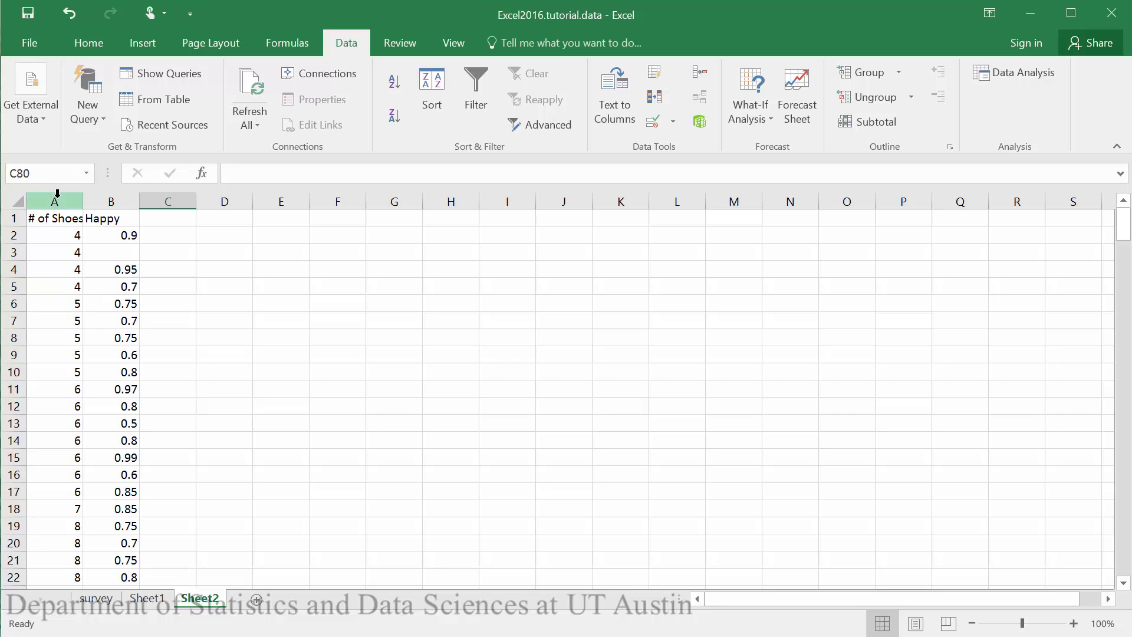
{"action": "left_click_drag", "start_coordinate": [57, 194], "coordinate": [114, 194]}
{"action": "left_click", "coordinate": [433, 86]}
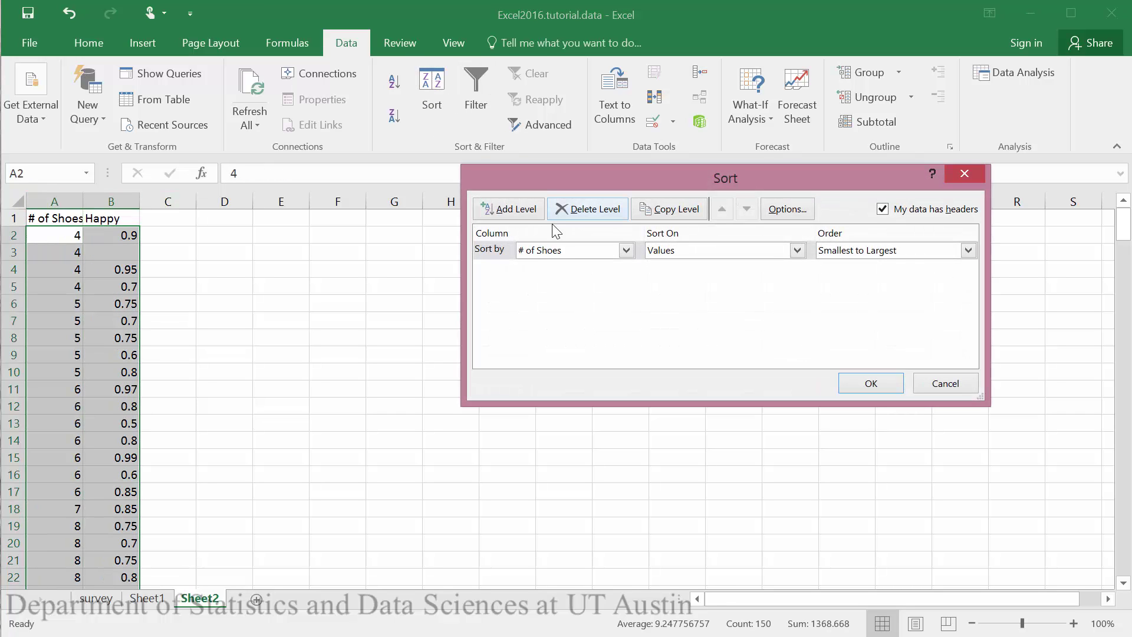
{"action": "left_click", "coordinate": [626, 250]}
{"action": "left_click", "coordinate": [555, 278]}
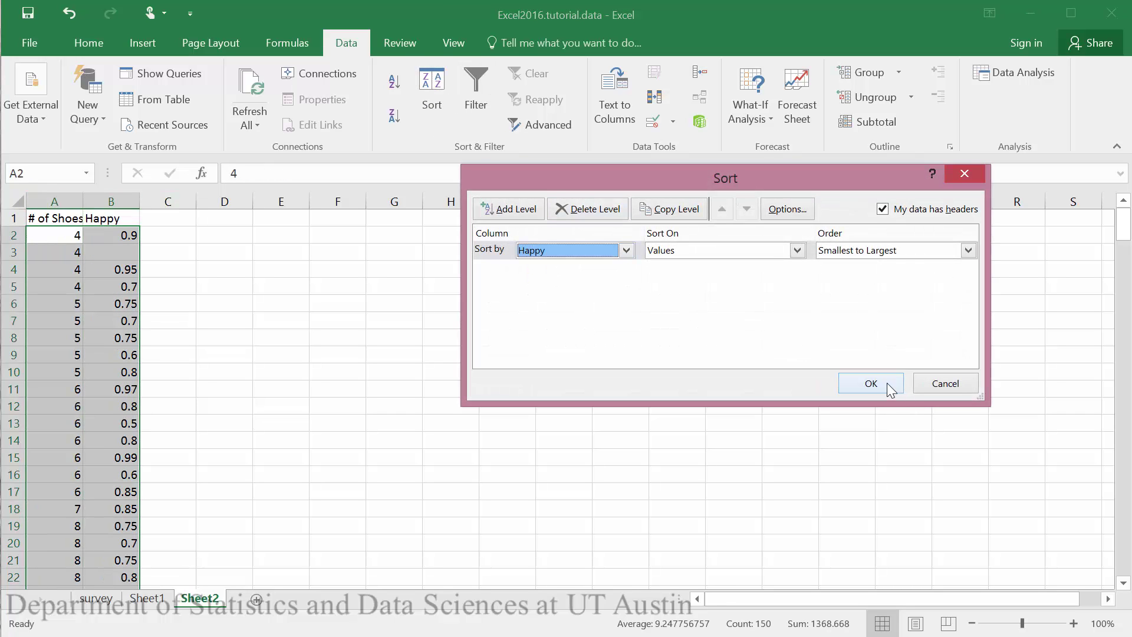
{"action": "left_click", "coordinate": [871, 383]}
{"action": "left_click", "coordinate": [185, 491]}
Delete rows 75 and 76 at the end of the sorted data, where the Happy value is missing
{"action": "scroll", "coordinate": [185, 490], "scroll_direction": "down", "scroll_amount": 10}
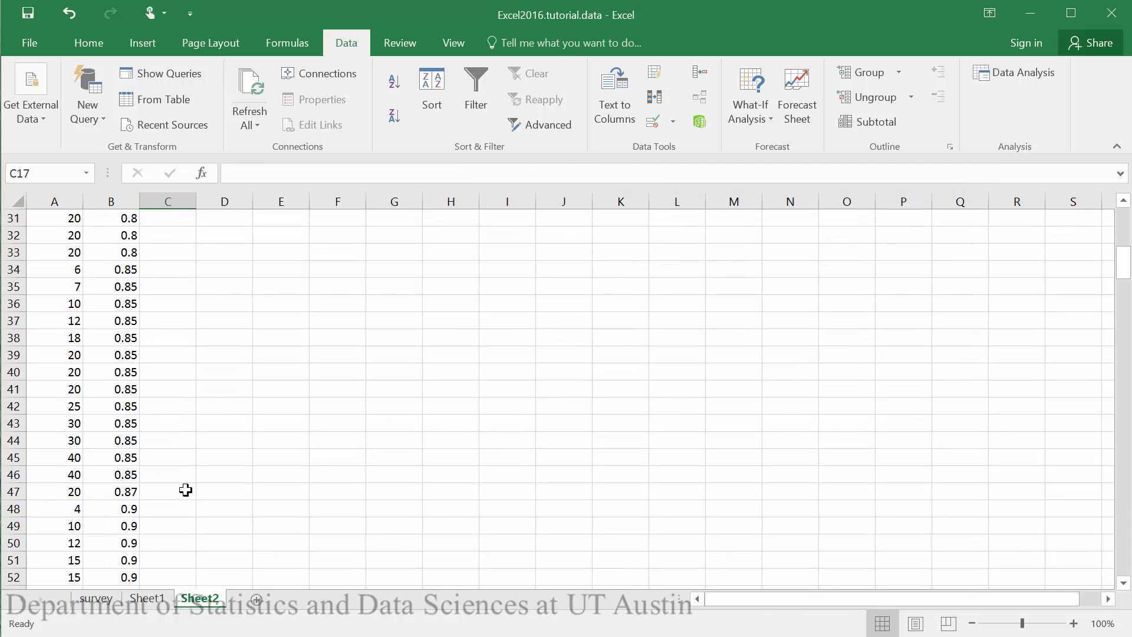
{"action": "scroll", "coordinate": [186, 490], "scroll_direction": "down", "scroll_amount": 7}
{"action": "scroll", "coordinate": [185, 499], "scroll_direction": "down", "scroll_amount": 3}
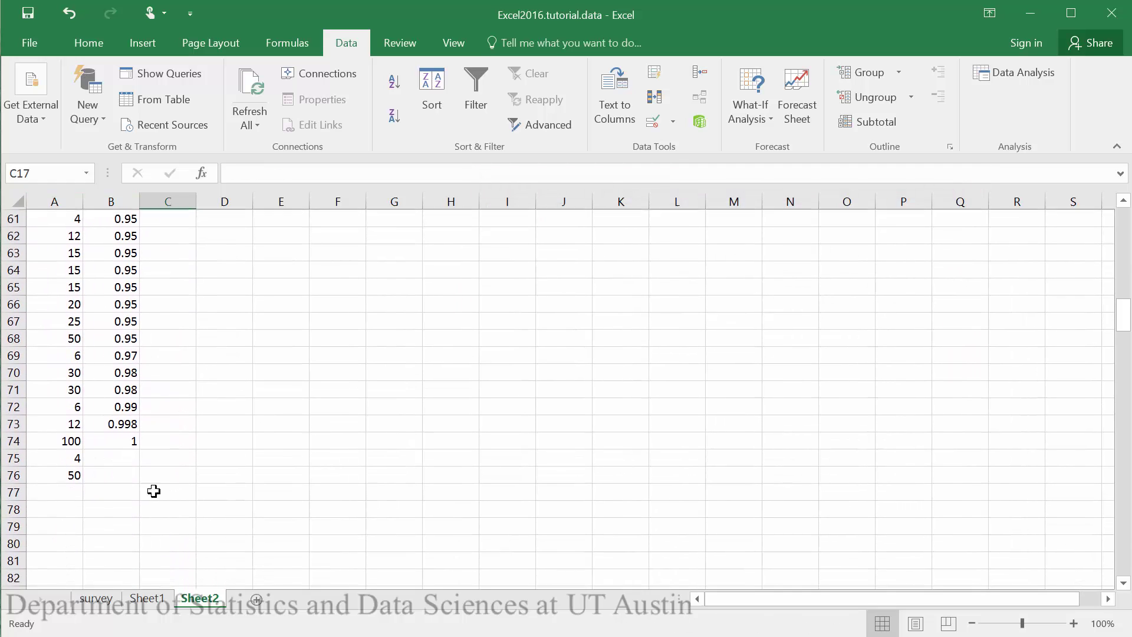
{"action": "left_click_drag", "start_coordinate": [13, 457], "coordinate": [22, 475]}
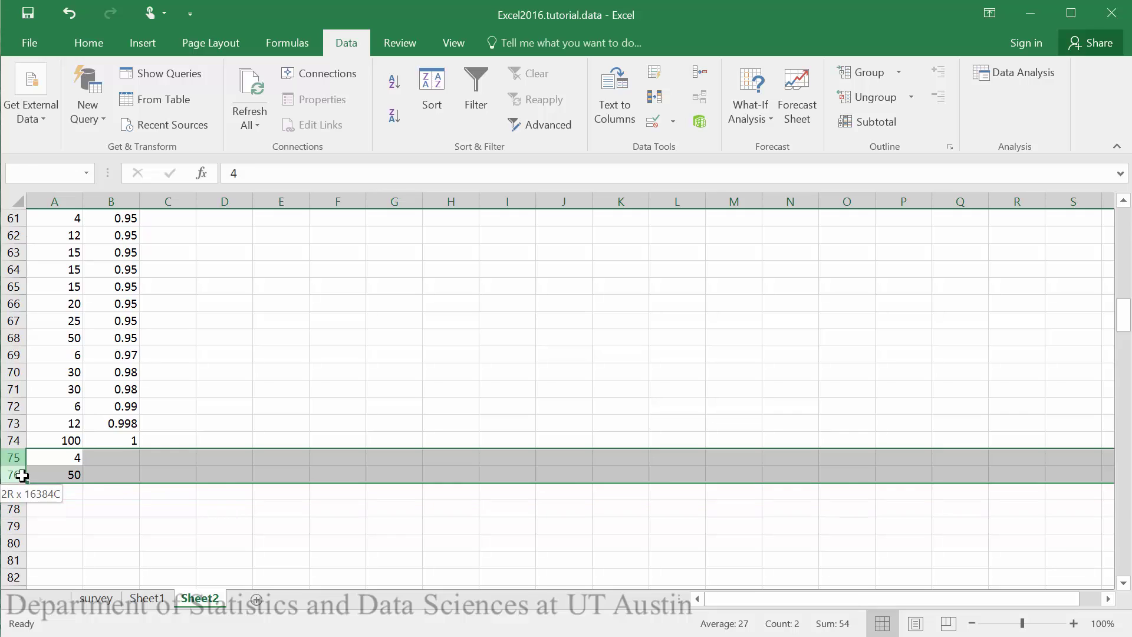
{"action": "right_click", "coordinate": [45, 467]}
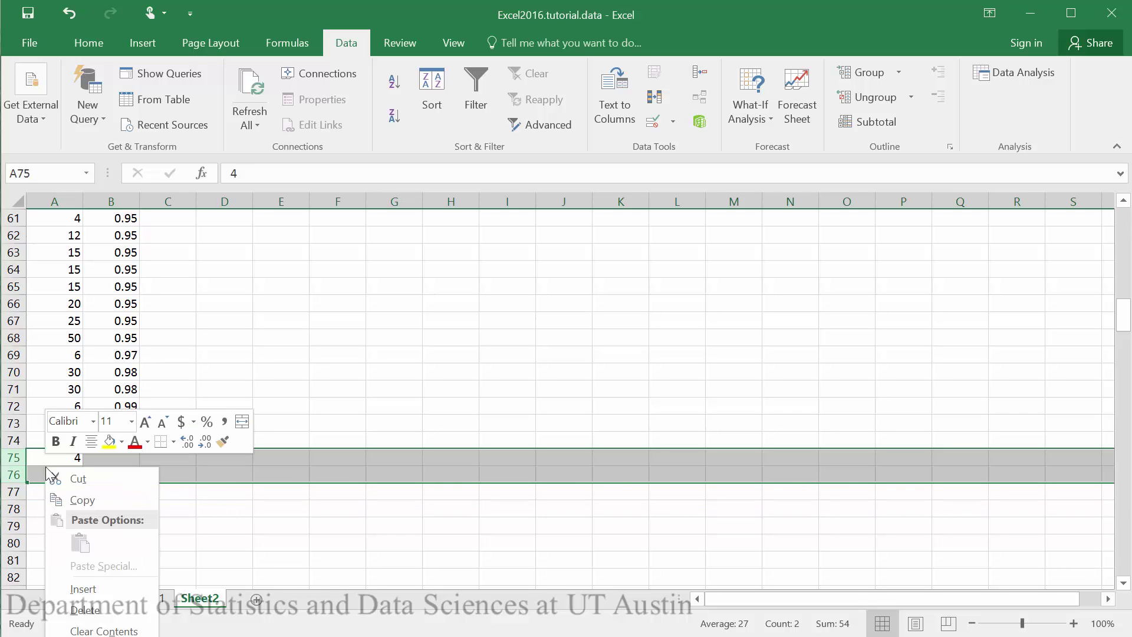
{"action": "left_click", "coordinate": [105, 607]}
{"action": "left_click", "coordinate": [168, 406]}
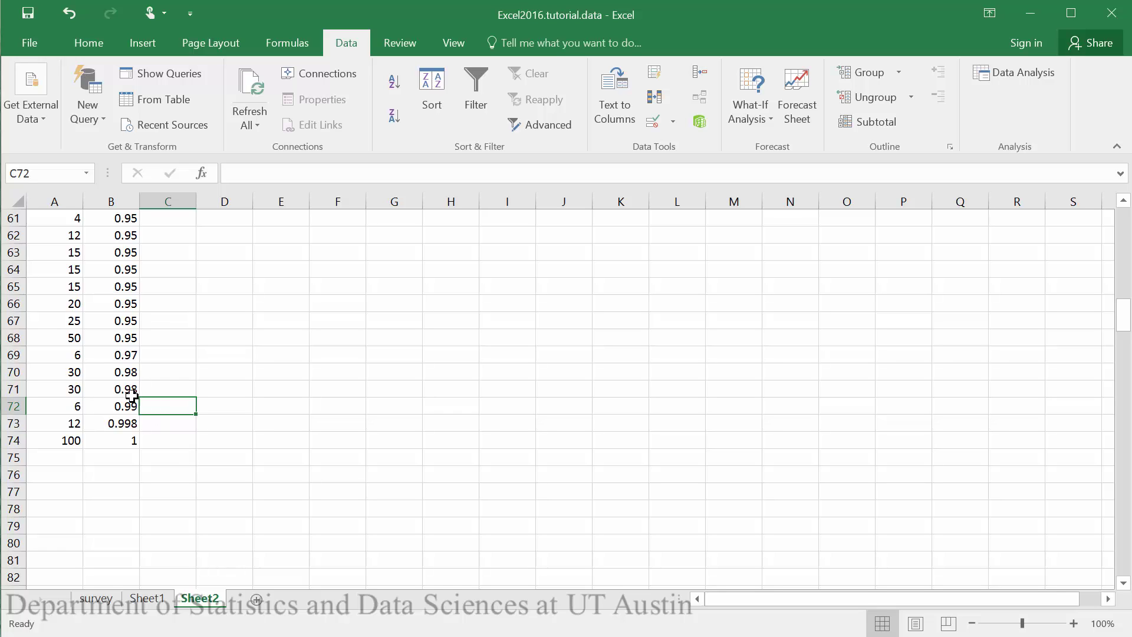
{"action": "left_click_drag", "start_coordinate": [53, 287], "coordinate": [88, 306]}
{"action": "left_click_drag", "start_coordinate": [44, 349], "coordinate": [109, 369]}
{"action": "left_click", "coordinate": [278, 370]}
Start a Regression analysis with # of Shoes (A1:A74) as the Y range and Happy (B1:B74) as the X range
{"action": "scroll", "coordinate": [278, 369], "scroll_direction": "up", "scroll_amount": 20}
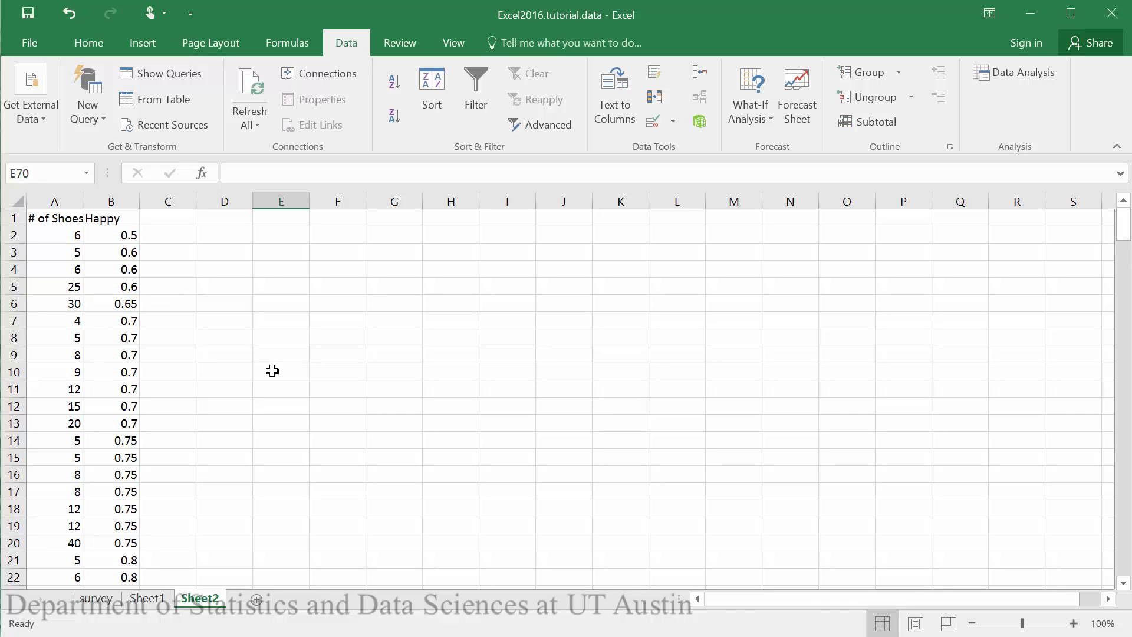
{"action": "left_click", "coordinate": [1043, 71]}
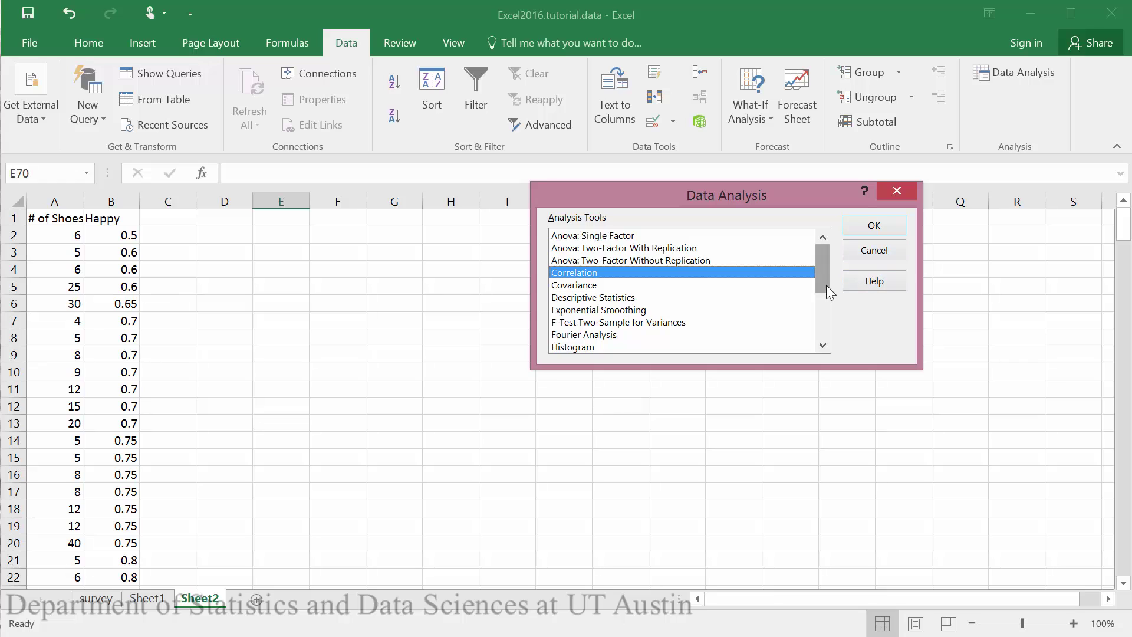
{"action": "left_click_drag", "start_coordinate": [826, 285], "coordinate": [829, 332]}
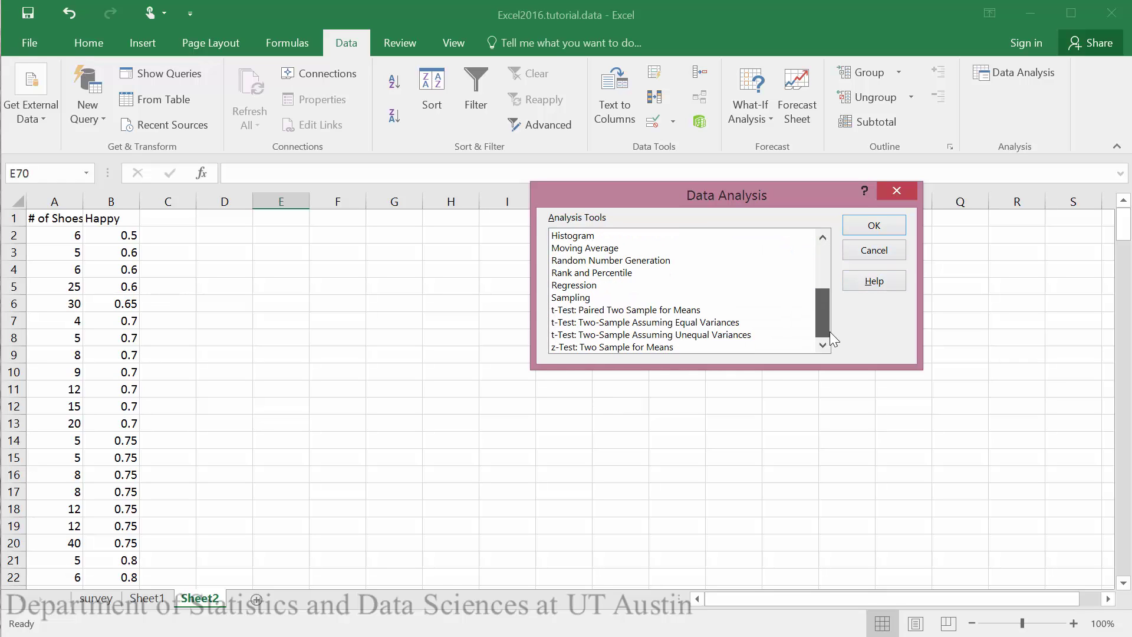
{"action": "left_click", "coordinate": [692, 286]}
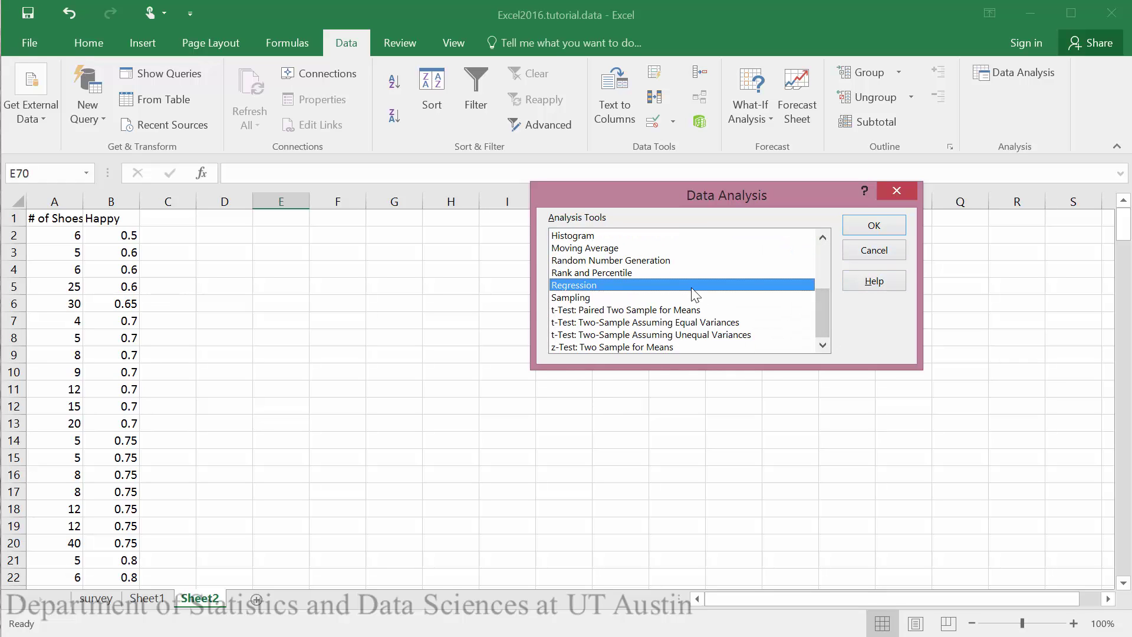
{"action": "left_click", "coordinate": [874, 226]}
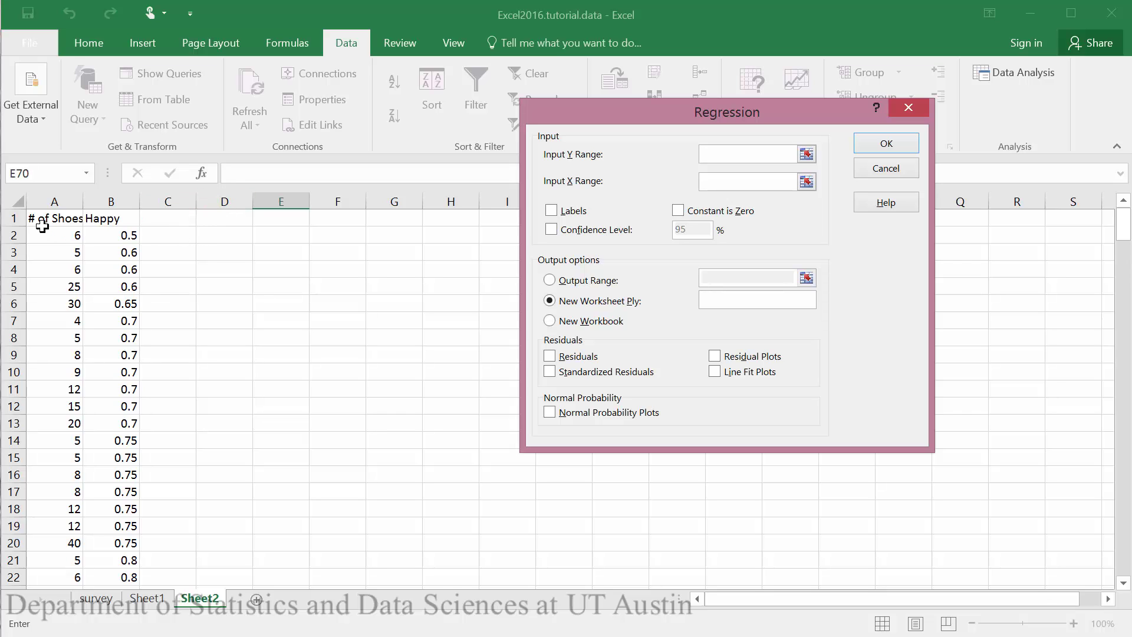
{"action": "left_click_drag", "start_coordinate": [54, 211], "coordinate": [54, 554]}
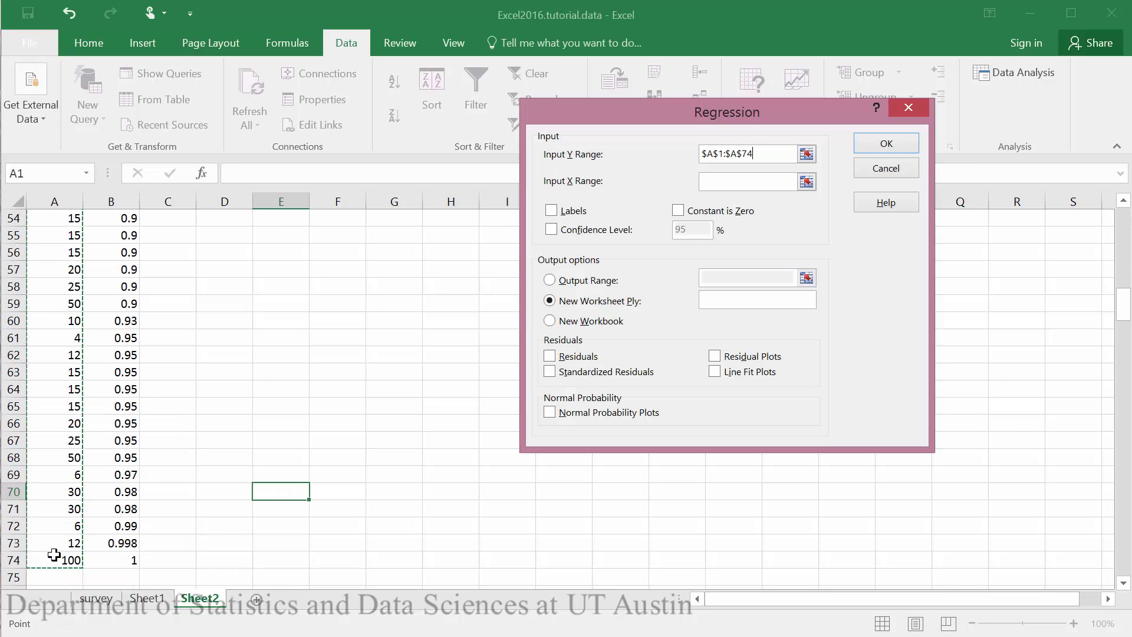
{"action": "left_click", "coordinate": [765, 179]}
{"action": "scroll", "coordinate": [157, 271], "scroll_direction": "up", "scroll_amount": 18}
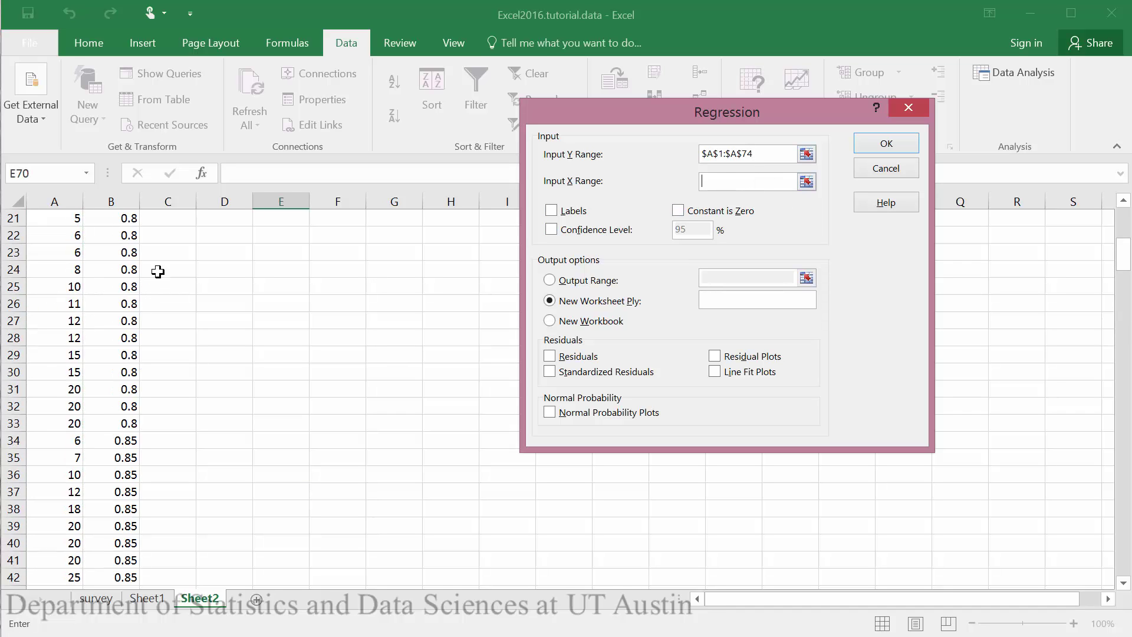
{"action": "left_click_drag", "start_coordinate": [127, 216], "coordinate": [129, 559]}
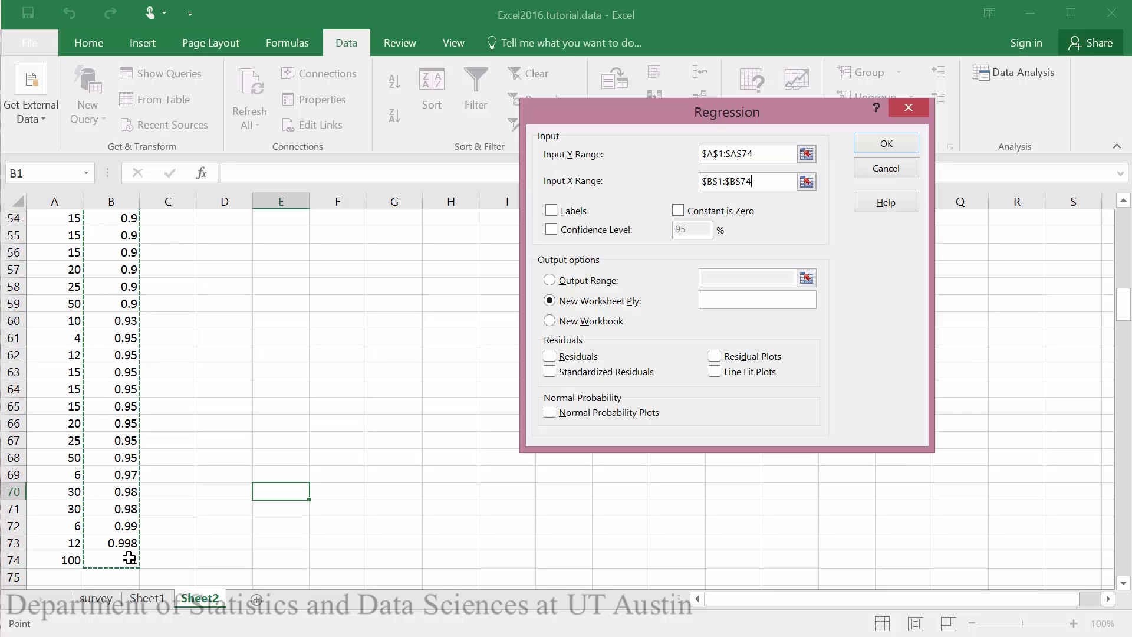
Mark the regression inputs as having labels, set the output range to E1 on the same sheet, and run the analysis
{"action": "scroll", "coordinate": [130, 304], "scroll_direction": "up", "scroll_amount": 18}
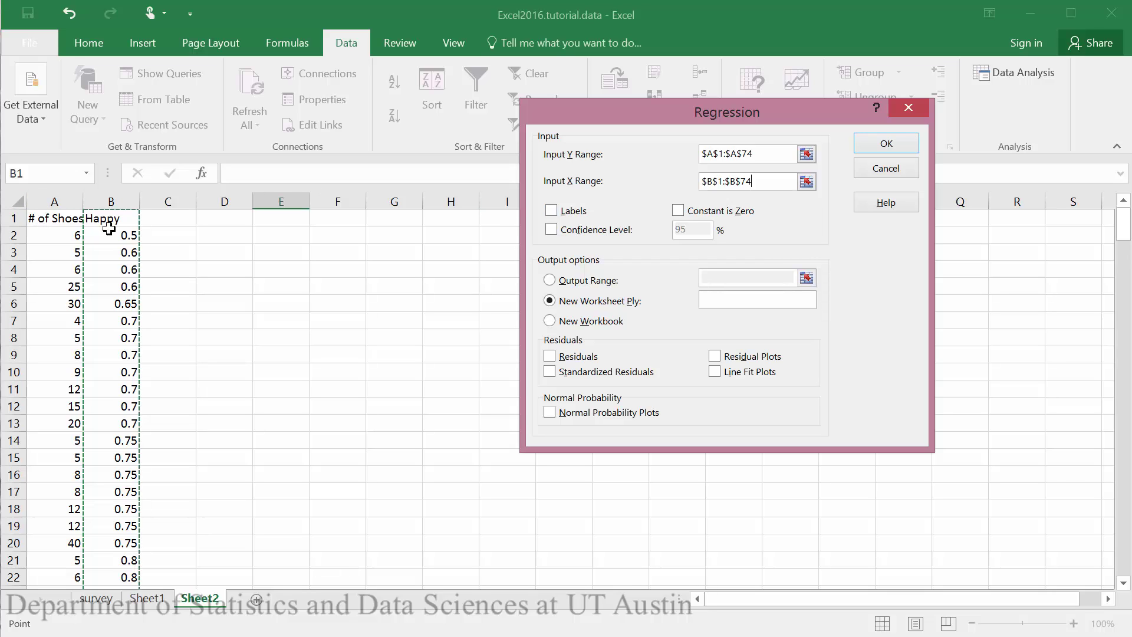
{"action": "left_click", "coordinate": [552, 213]}
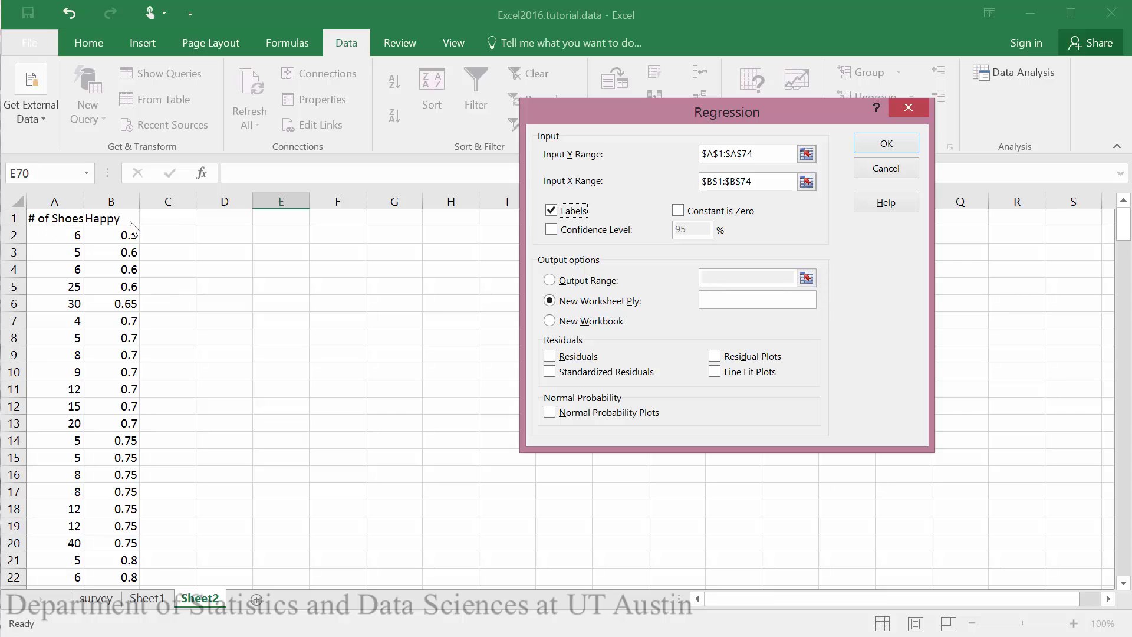
{"action": "left_click", "coordinate": [607, 282]}
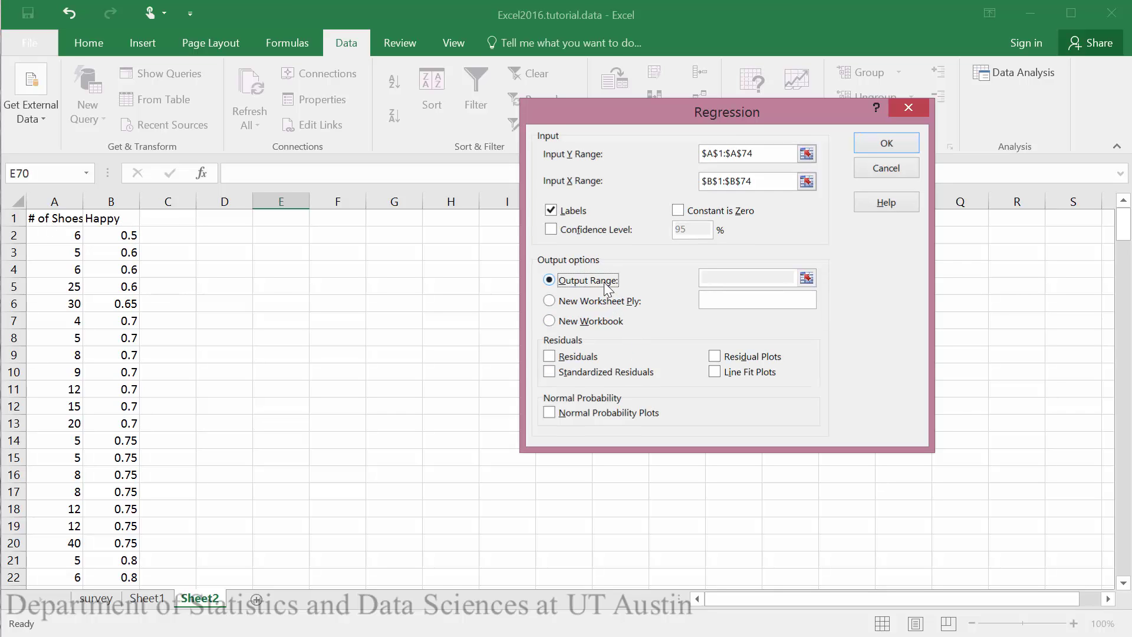
{"action": "left_click", "coordinate": [735, 273]}
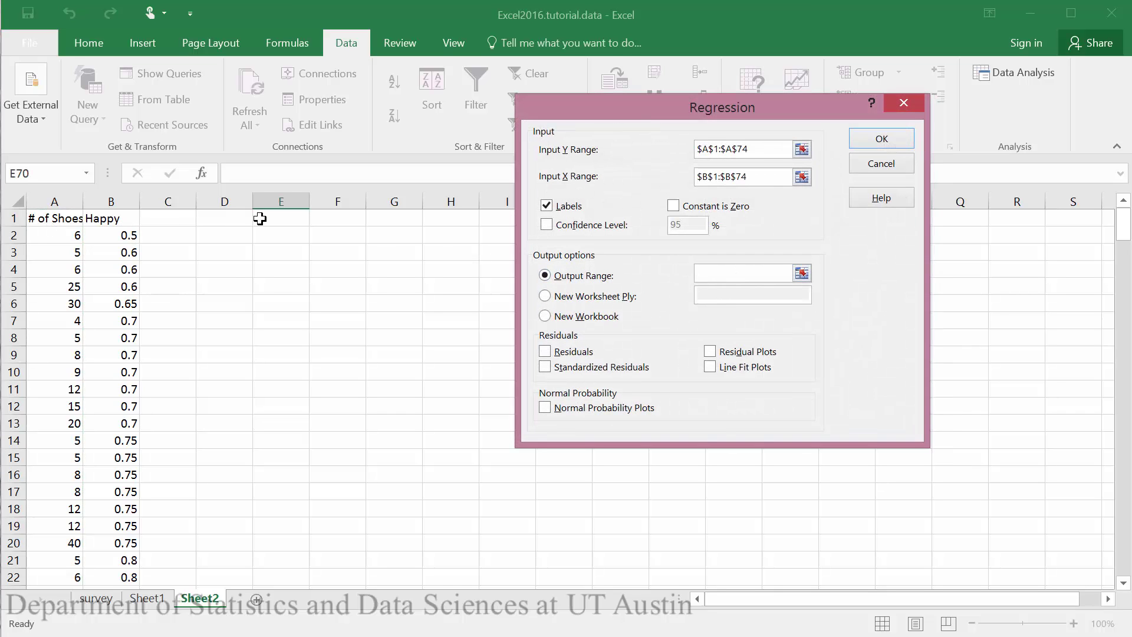
{"action": "left_click", "coordinate": [280, 223]}
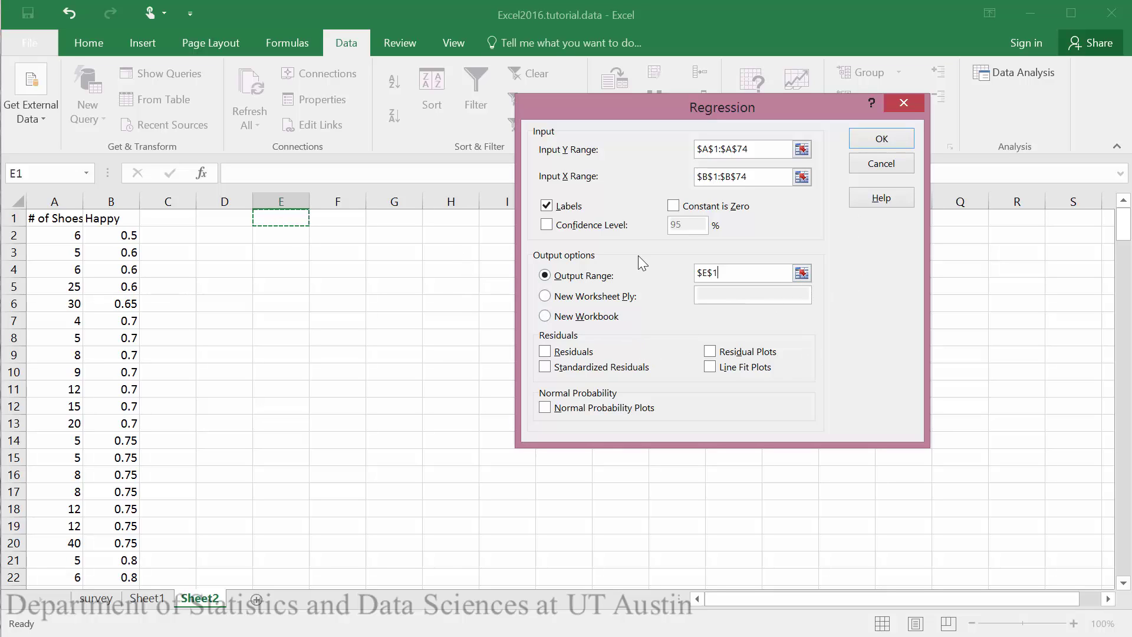
{"action": "left_click", "coordinate": [896, 144]}
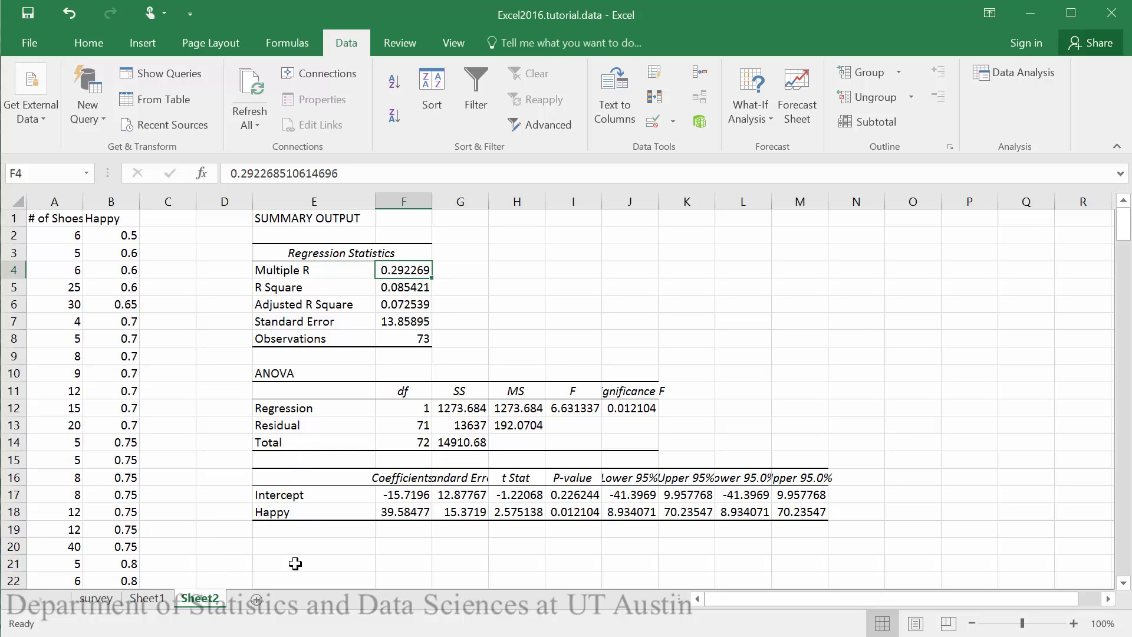
Compare the regression's Multiple R with the # of Shoes and Happy correlation in Sheet1's matrix, and check R Square in Sheet2
{"action": "left_click", "coordinate": [148, 599]}
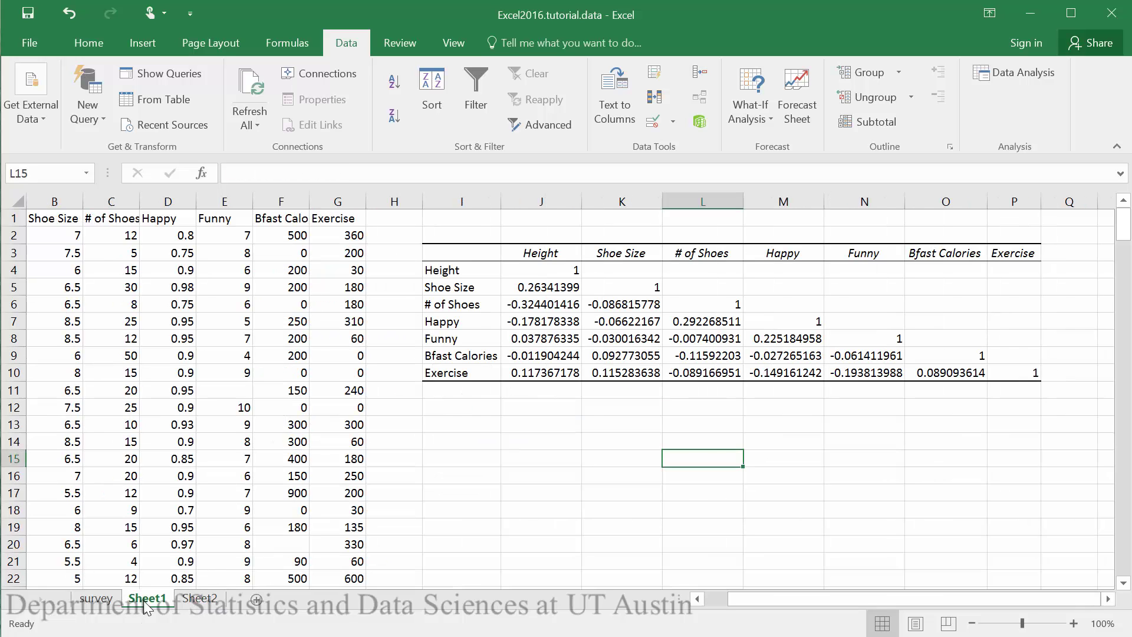
{"action": "left_click", "coordinate": [707, 323]}
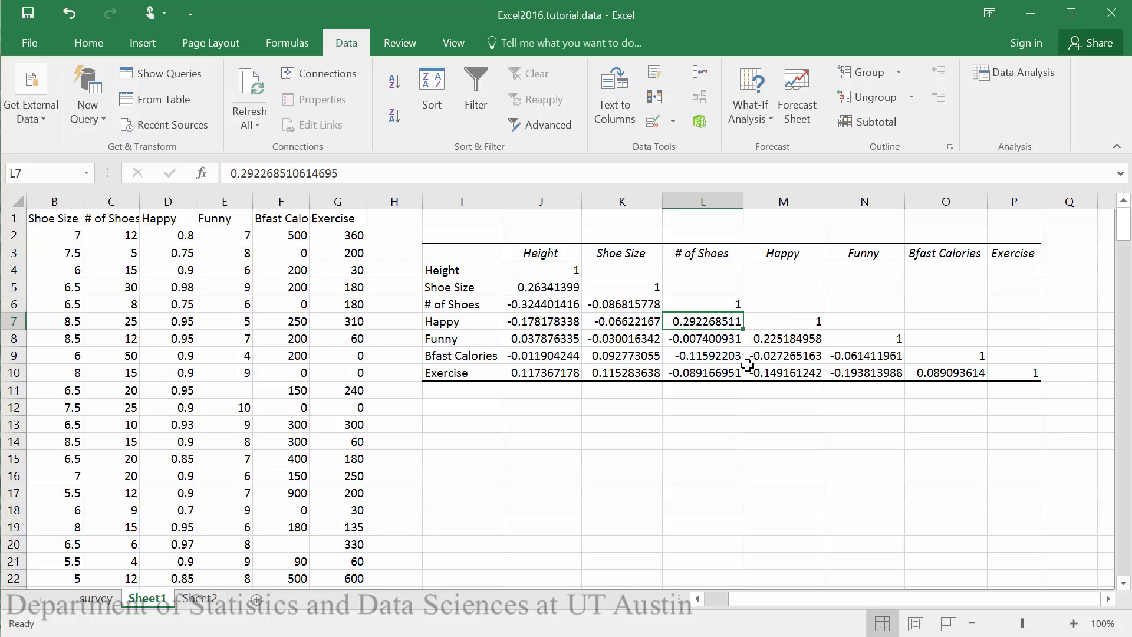
{"action": "left_click", "coordinate": [199, 598]}
{"action": "left_click", "coordinate": [391, 287]}
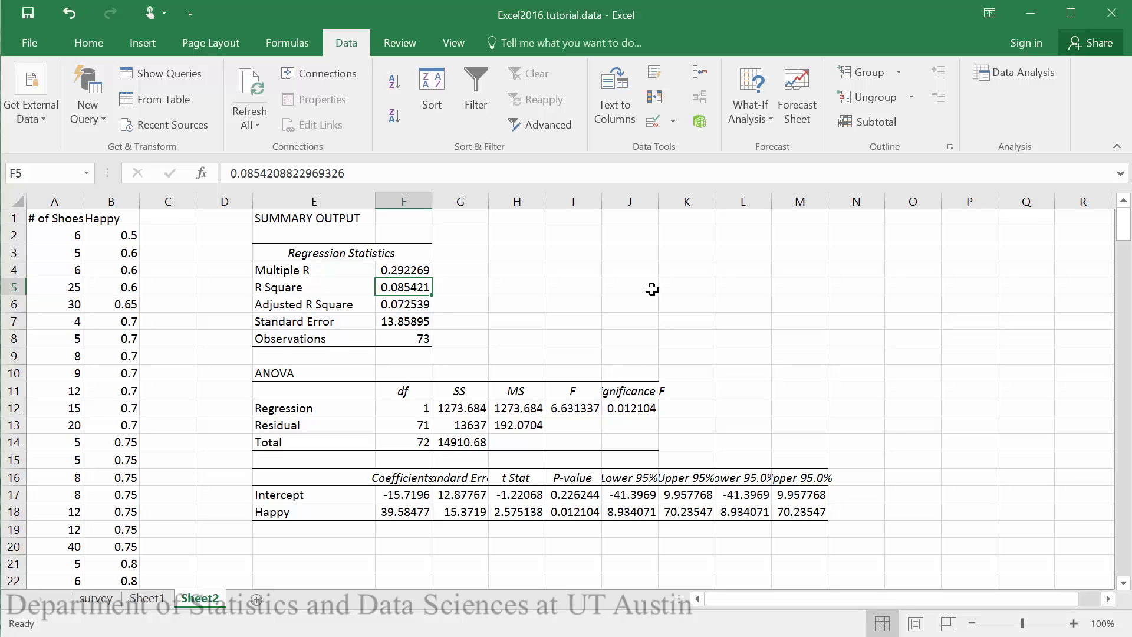
Widen column J to show the full Significance F heading, and select the Significance F value in J12
{"action": "left_click_drag", "start_coordinate": [660, 203], "coordinate": [702, 202]}
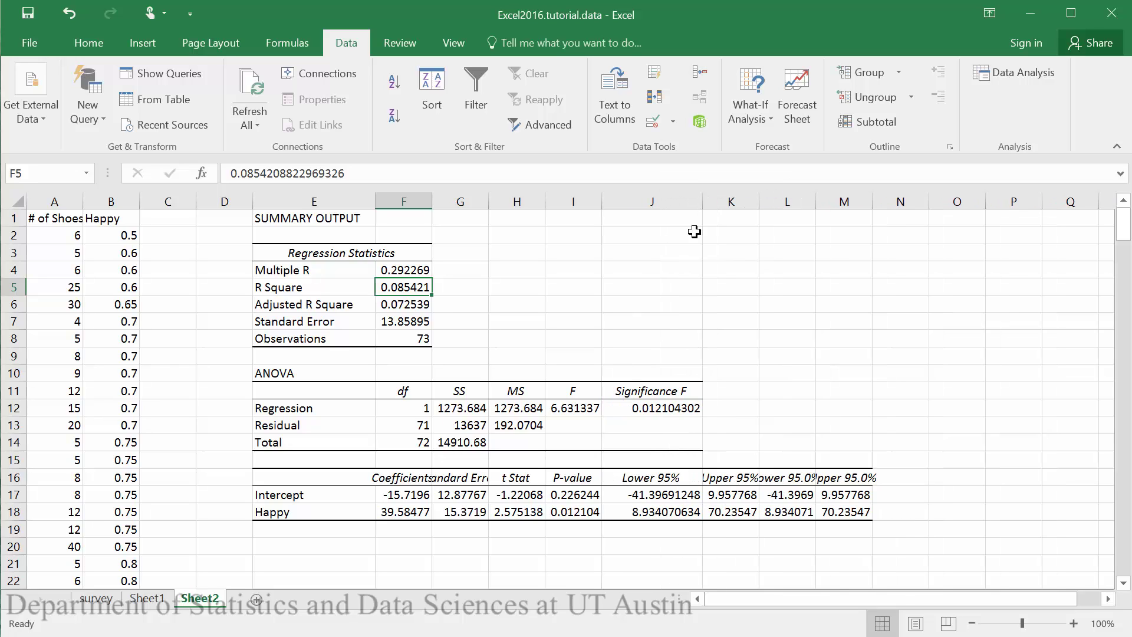
{"action": "left_click", "coordinate": [641, 411]}
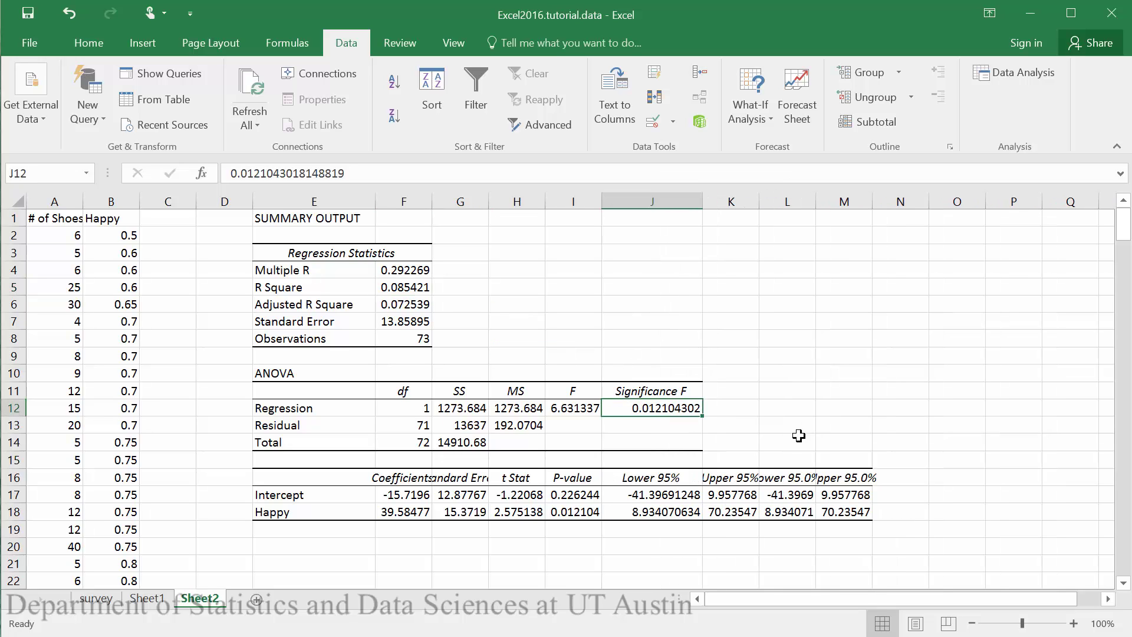
Examine the P-value of Happy and the Multiple R in the regression summary output
{"action": "left_click", "coordinate": [576, 512]}
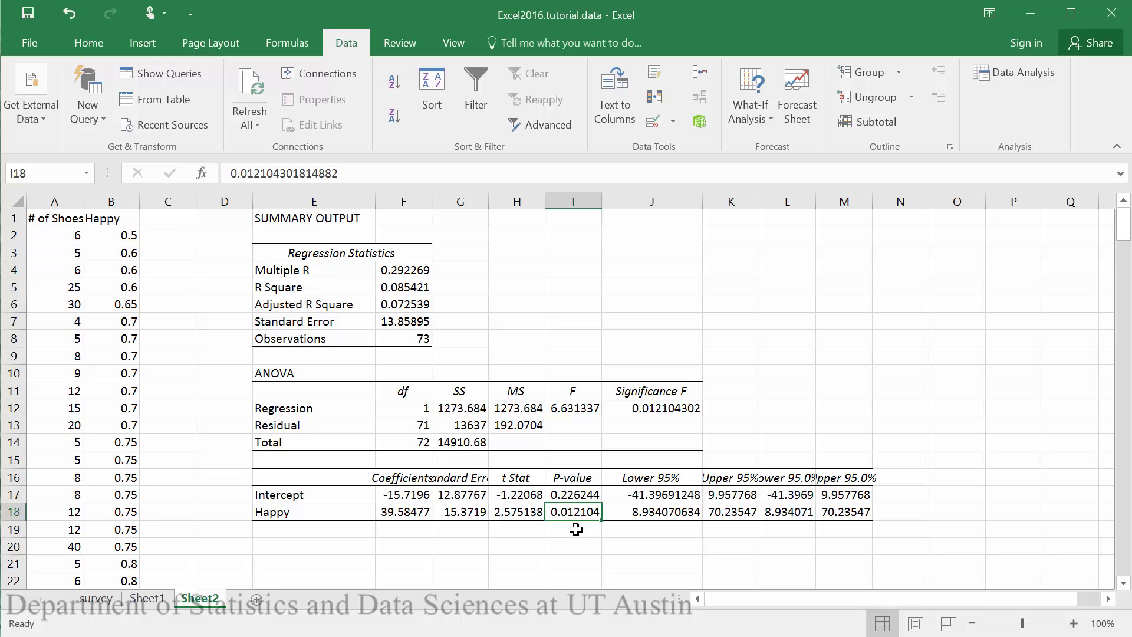
{"action": "left_click", "coordinate": [432, 270]}
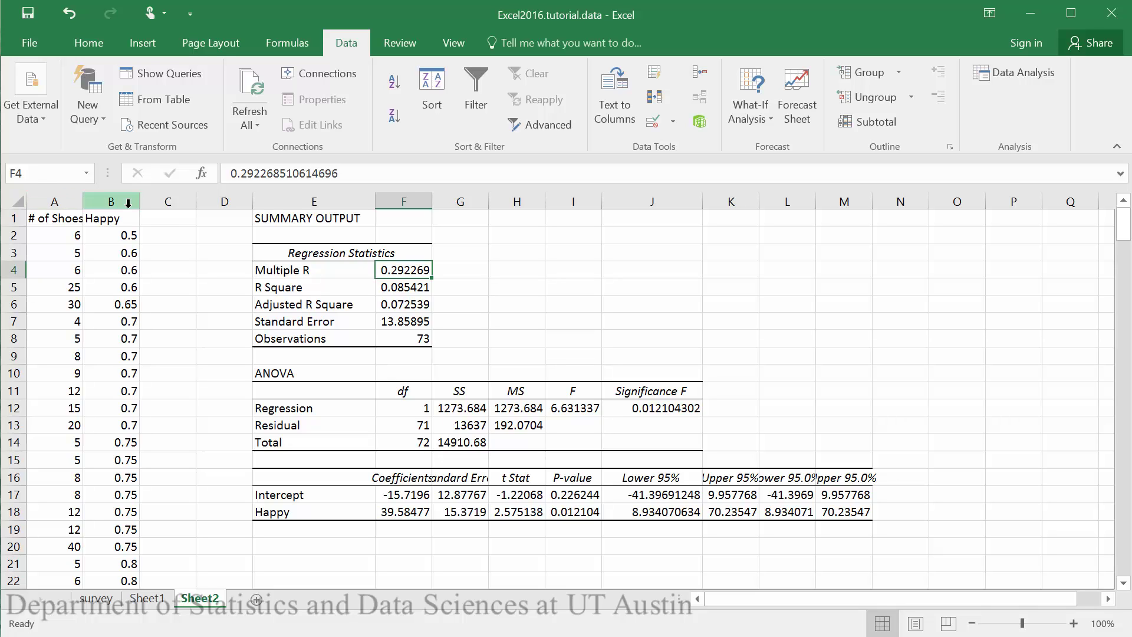
{"action": "left_click", "coordinate": [750, 406]}
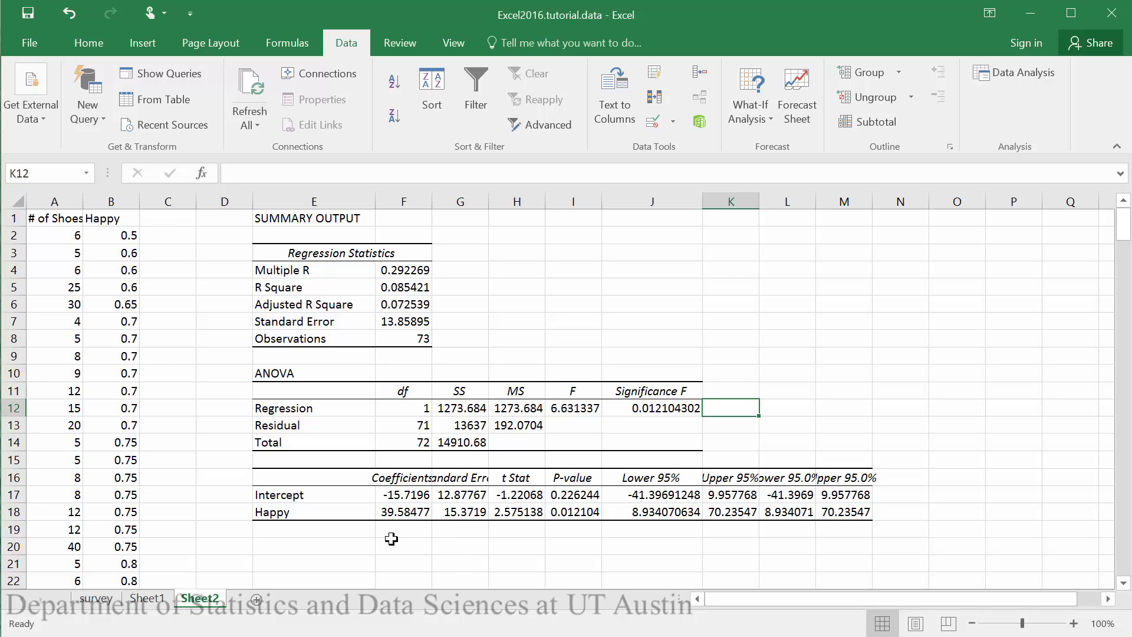
{"action": "left_click", "coordinate": [353, 510]}
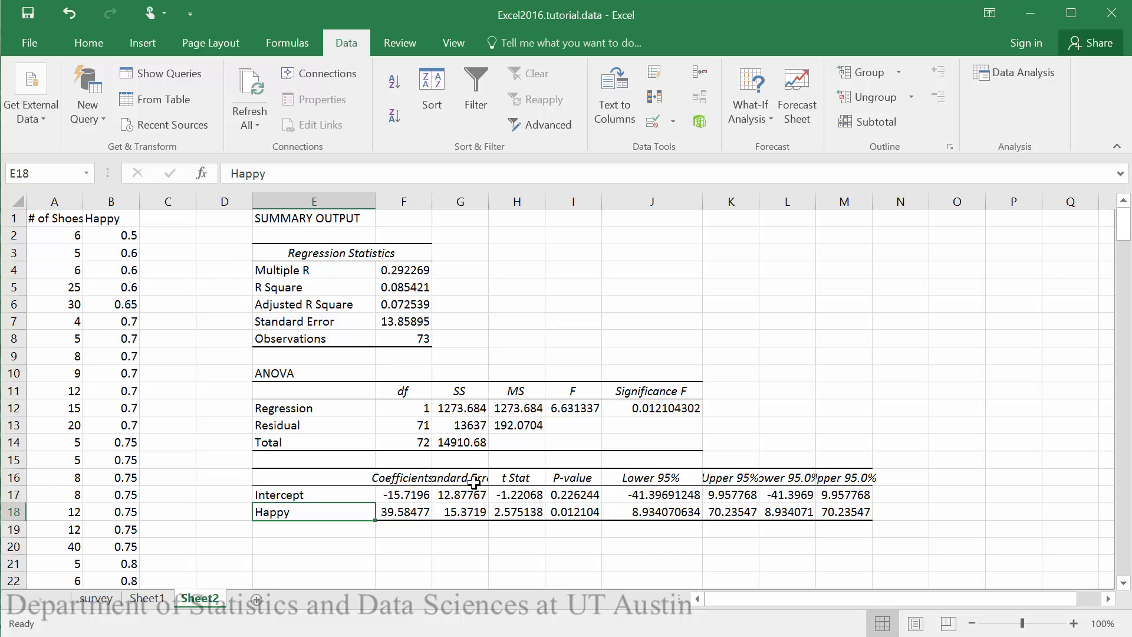
{"action": "left_click", "coordinate": [554, 512]}
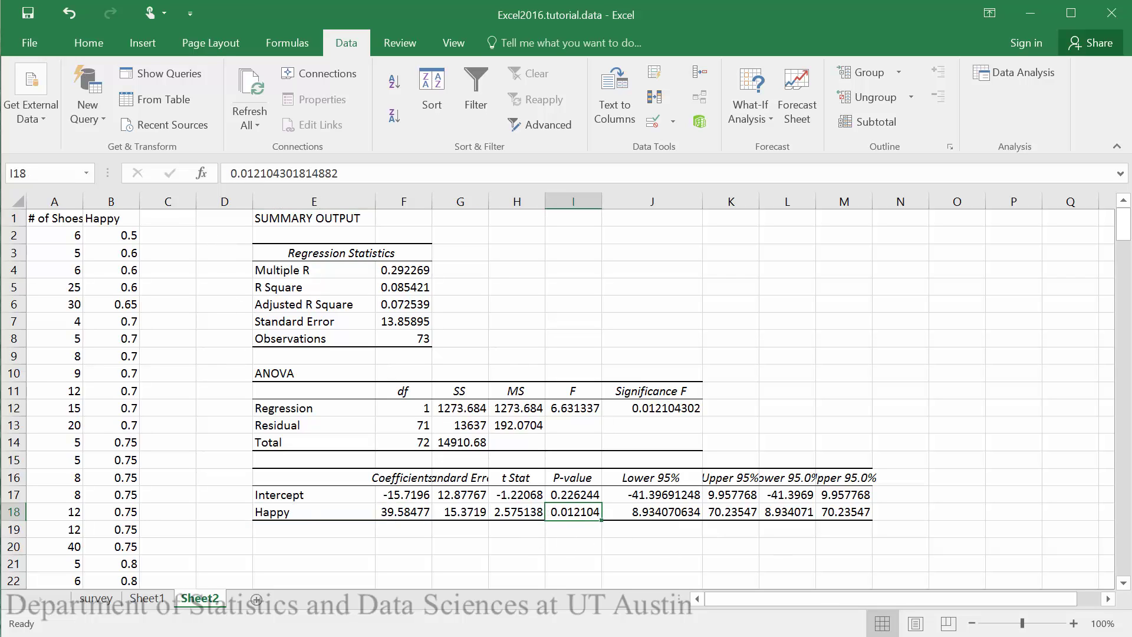